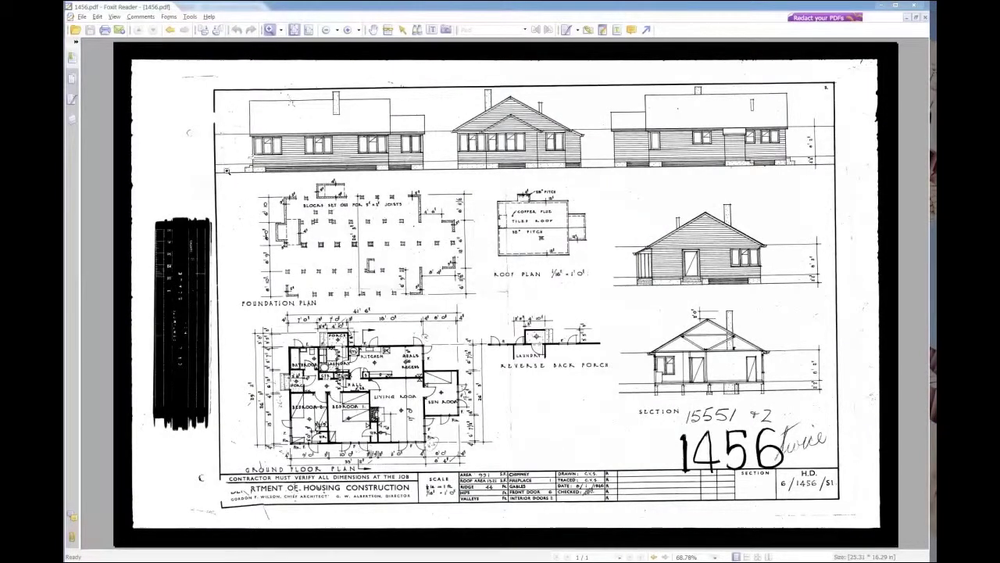
Step: Examine the Foundation Plan of drawing 1456.pdf up close and switch to the Vectorworks file
left_click_drag(219, 171, 483, 319)
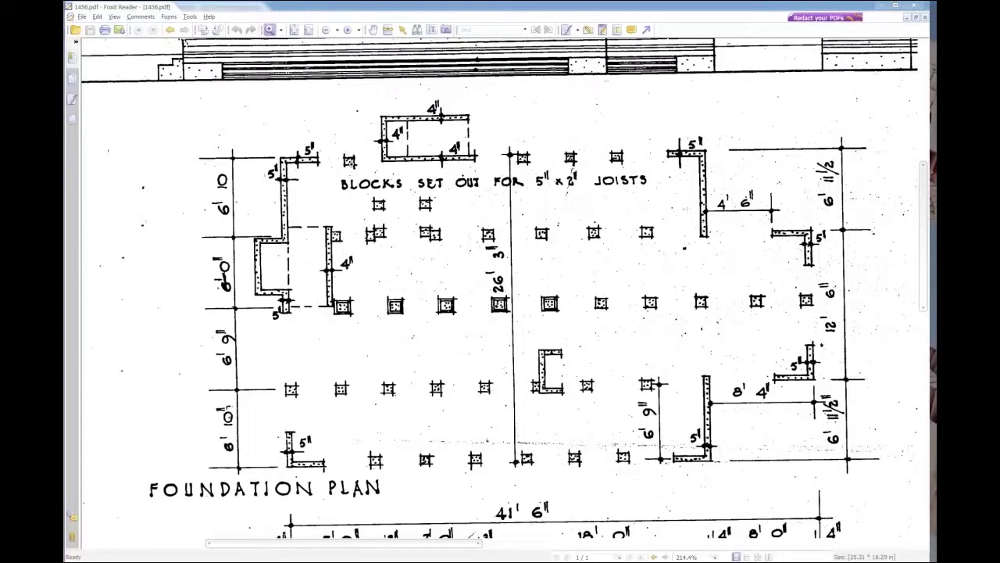
left_click(296, 29)
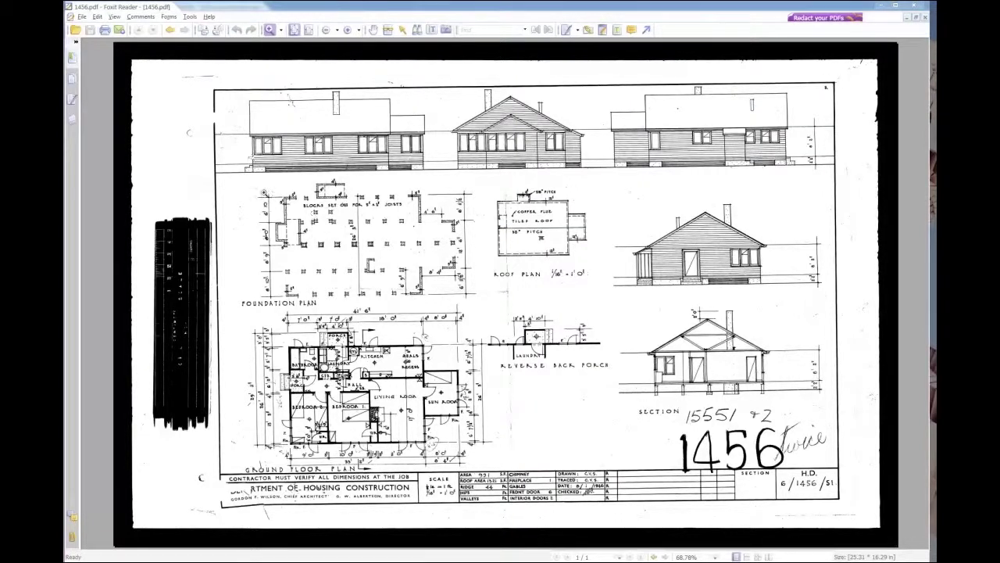
left_click_drag(238, 173, 483, 324)
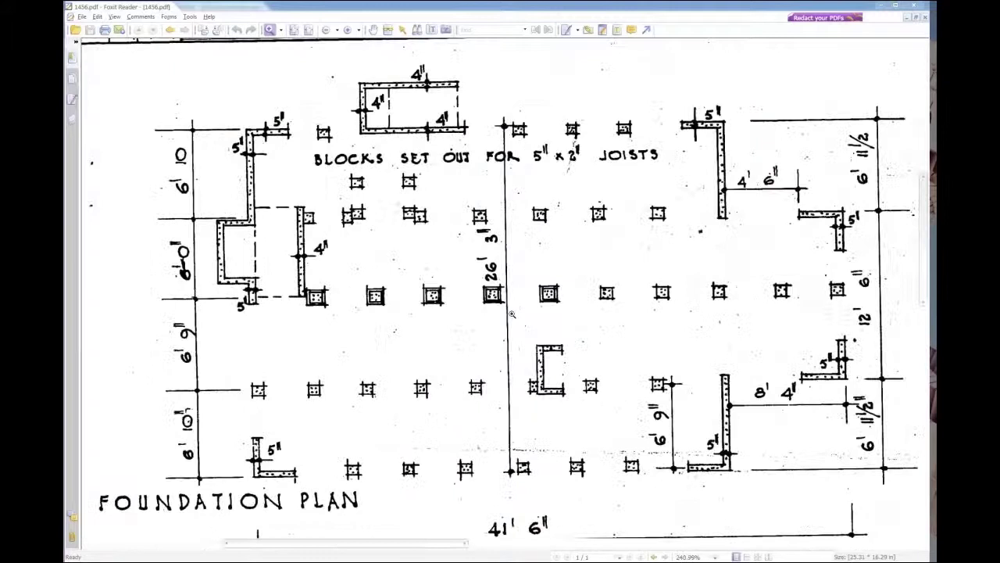
left_click(880, 5)
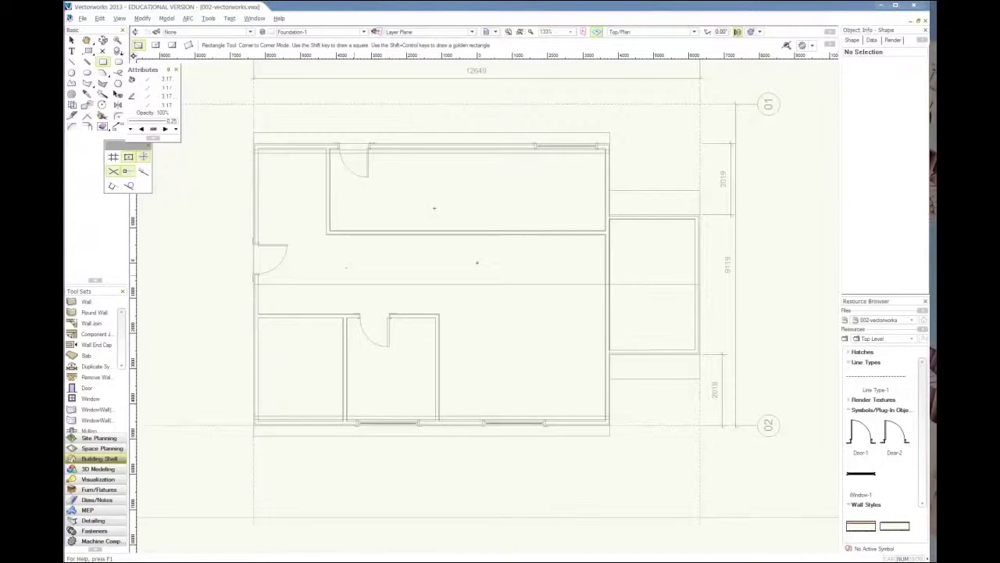
Step: View the Floor-1 layer and make Foundation-1 the active layer again
left_click(308, 35)
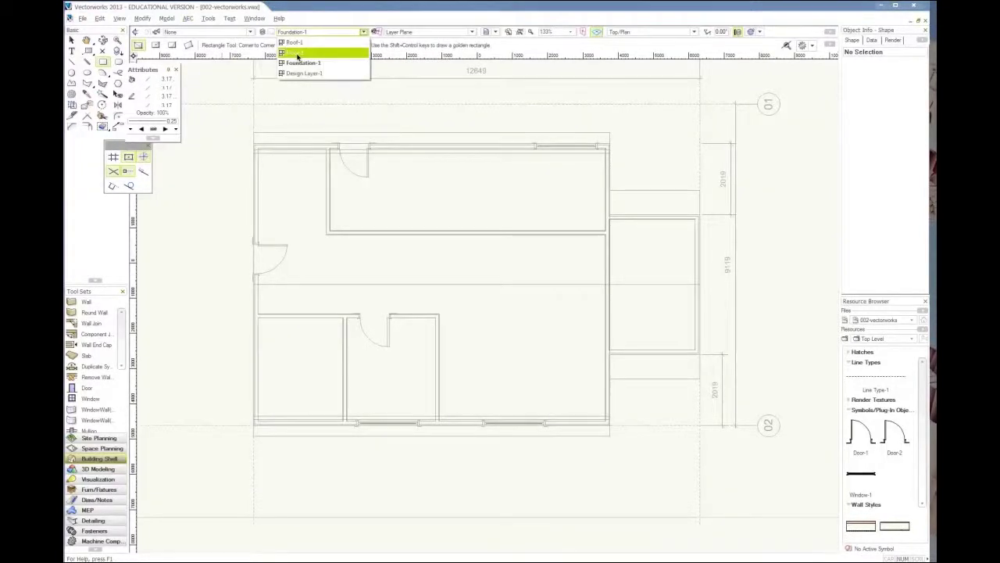
left_click(297, 53)
left_click(308, 35)
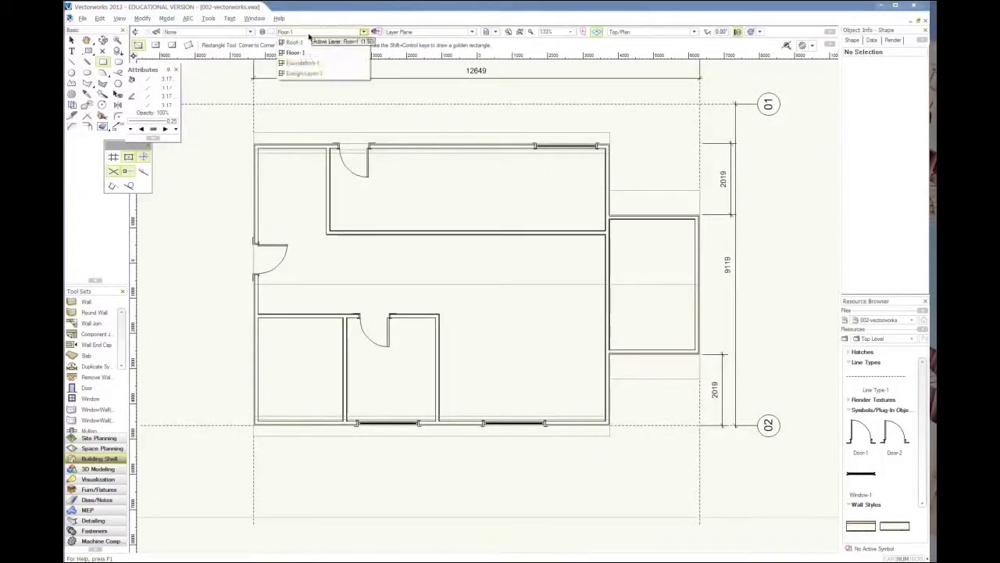
left_click(298, 65)
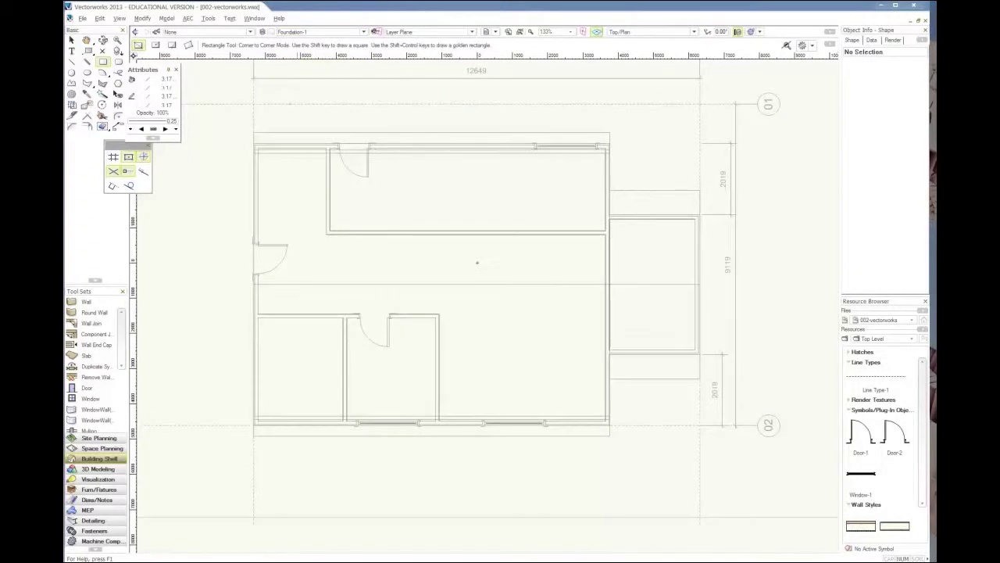
Step: Open the wall preferences for drawing a new wall
left_click(88, 303)
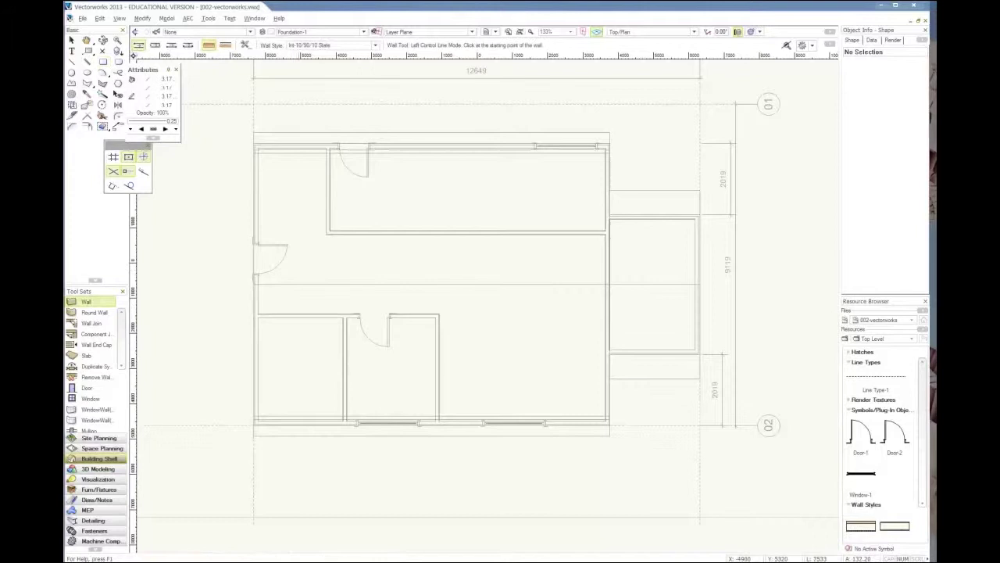
left_click(244, 44)
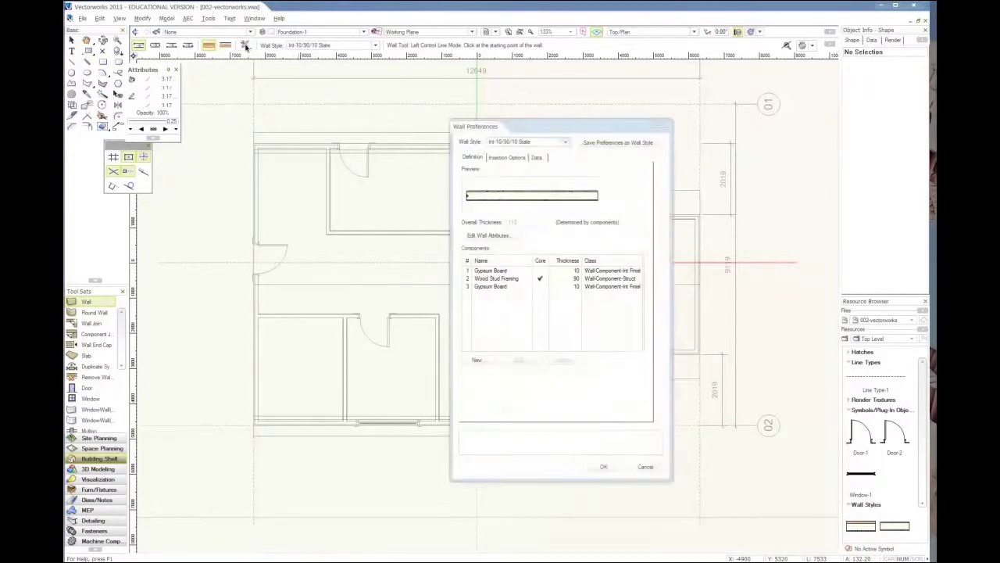
Step: Delete both Gypsum Board components from the wall definition, keeping only the Wood Stud Framing
left_click(503, 270)
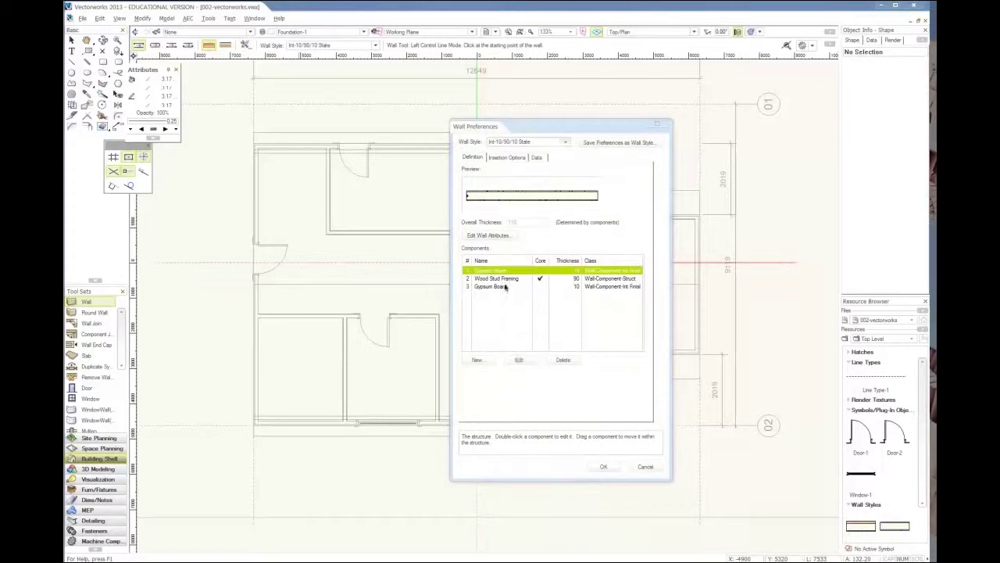
left_click(560, 364)
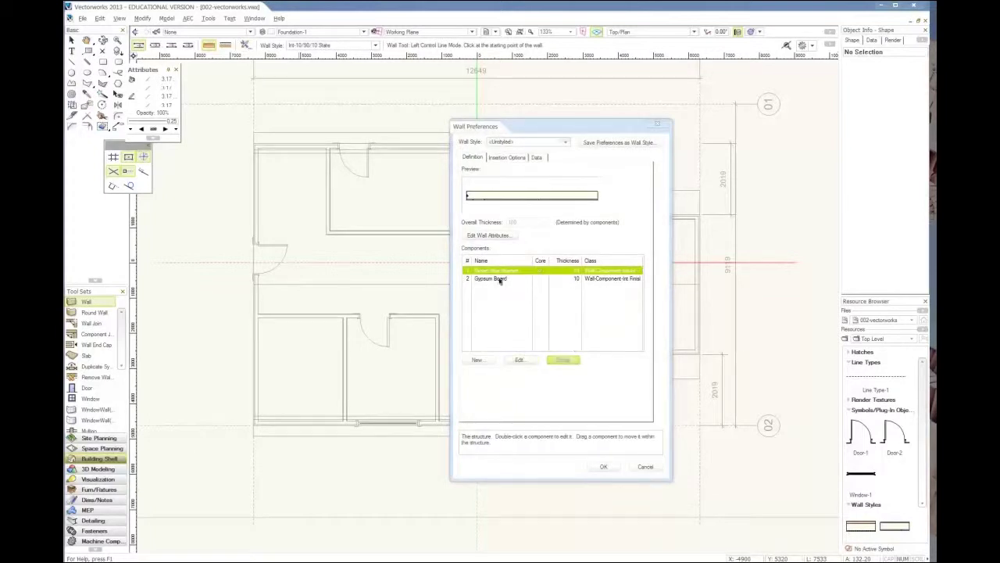
left_click(500, 279)
left_click(564, 359)
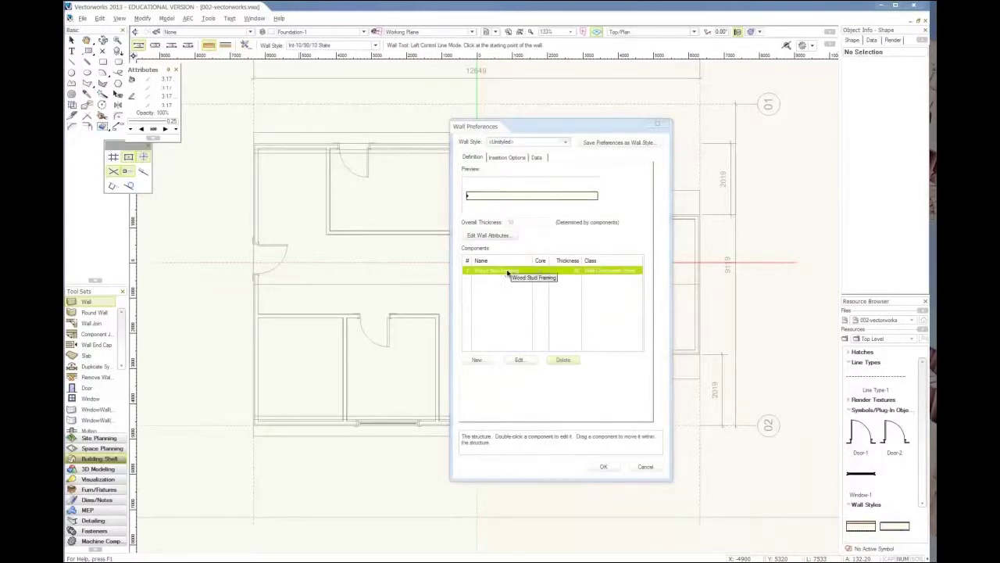
Step: Load the library wall style Ext-CIP Conc 08"-EIFS as the basis for the wall definition
left_click(522, 144)
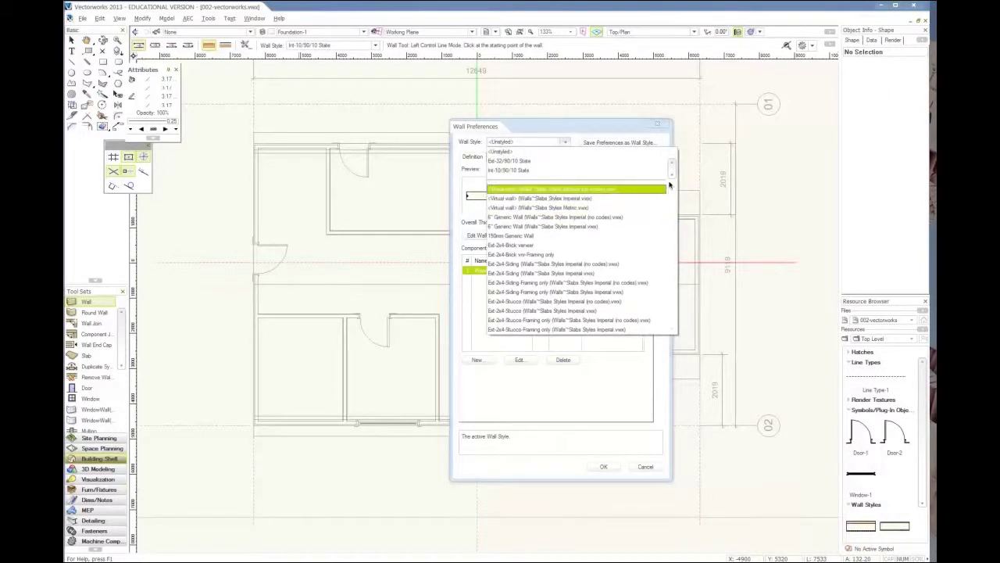
left_click_drag(673, 169, 672, 201)
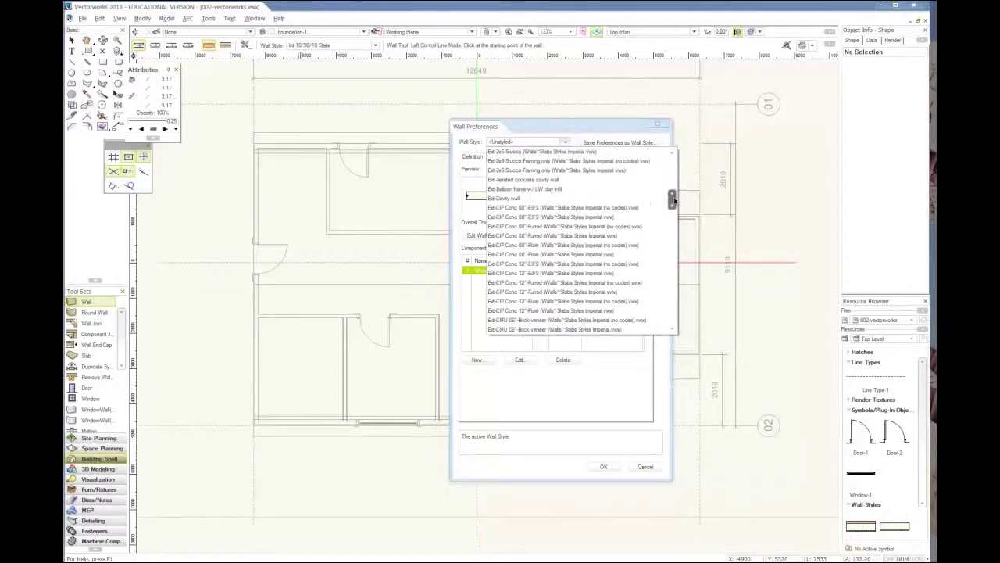
left_click(530, 209)
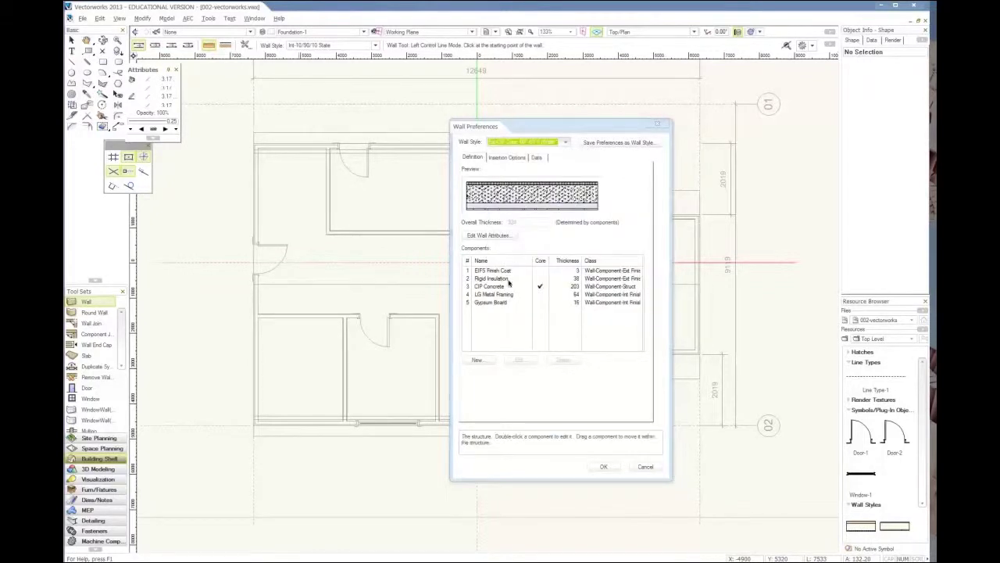
Step: Delete the LG Metal Framing, Gypsum Board, Rigid Insulation and EIFS Finish Coat components, keeping only CIP Concrete
left_click(494, 302)
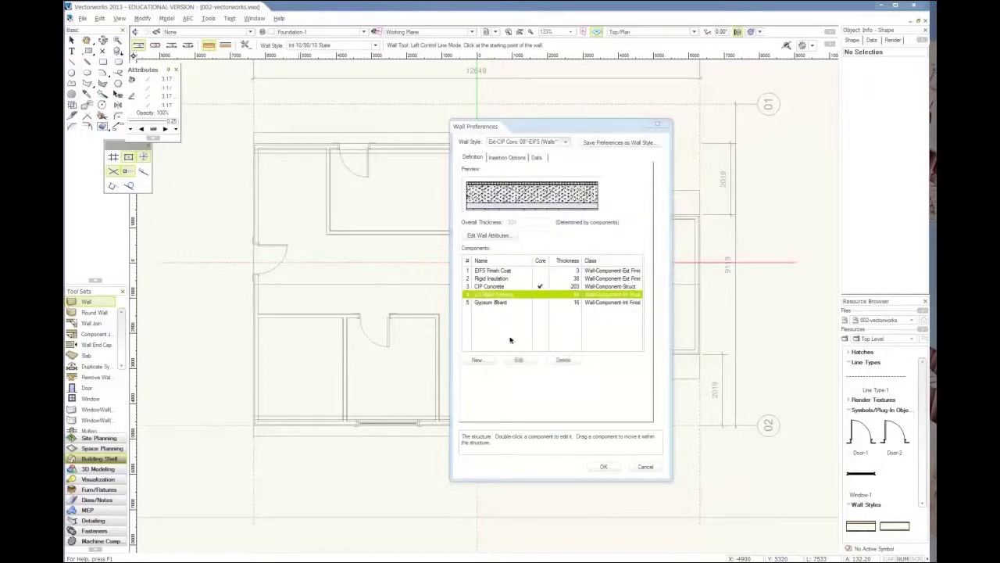
left_click(564, 360)
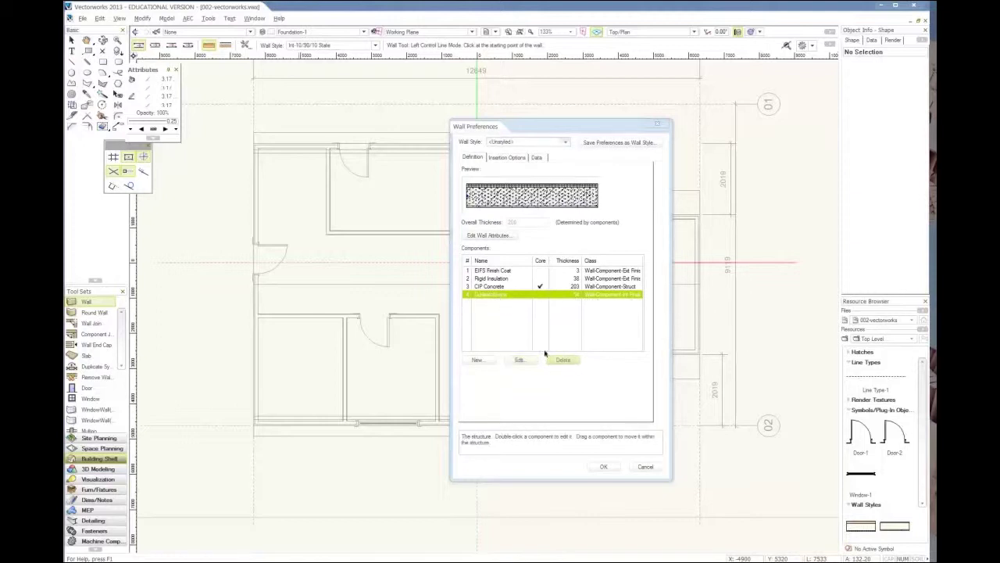
left_click(561, 359)
left_click(497, 279)
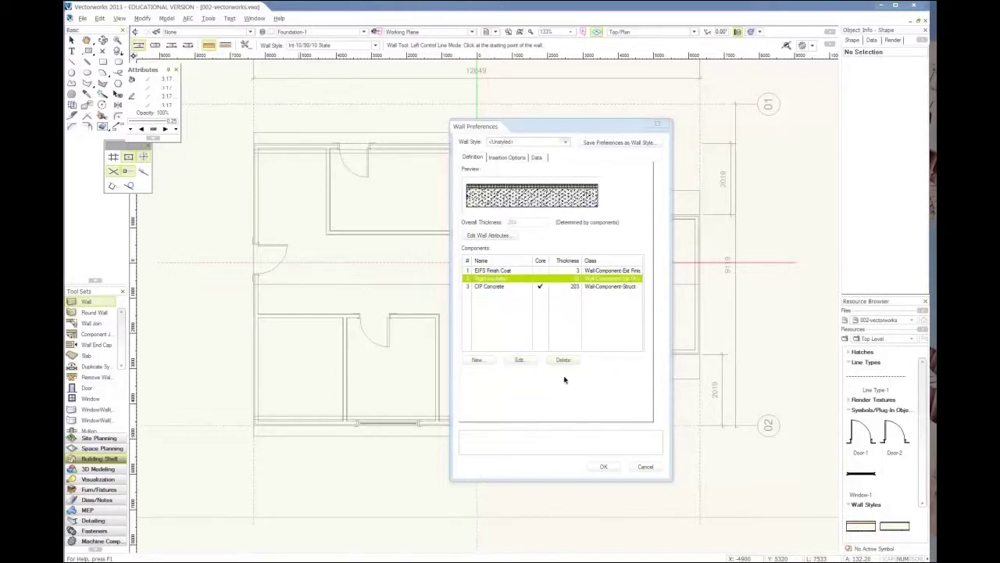
left_click(563, 360)
left_click(561, 359)
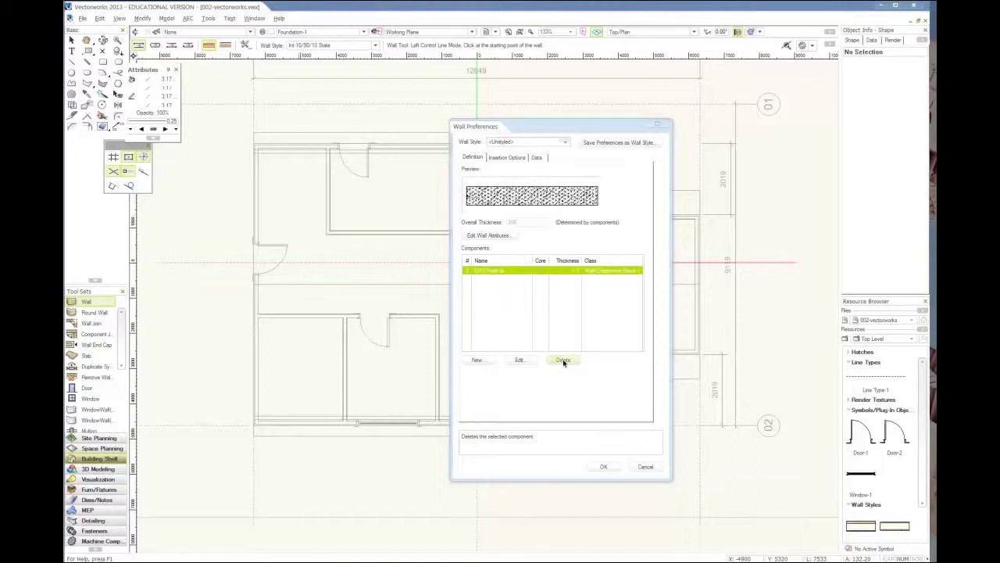
Step: Set the thickness of the CIP Concrete component to 5"
double_click(579, 272)
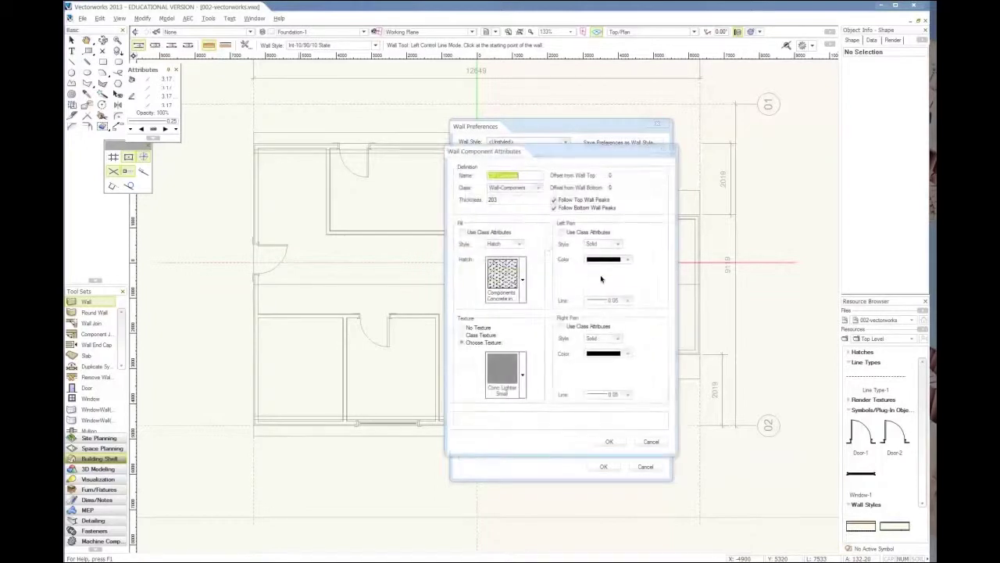
double_click(506, 200)
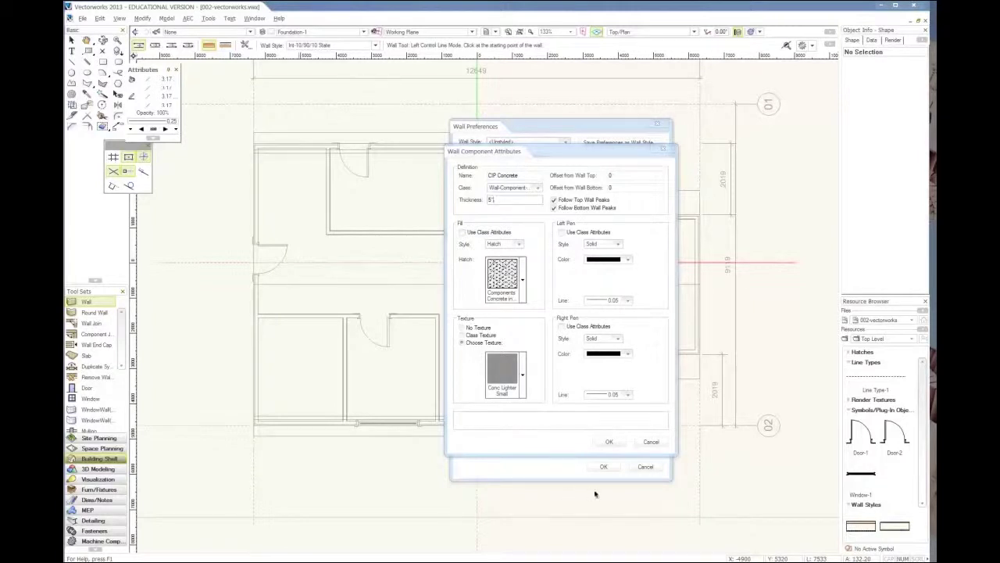
left_click(608, 442)
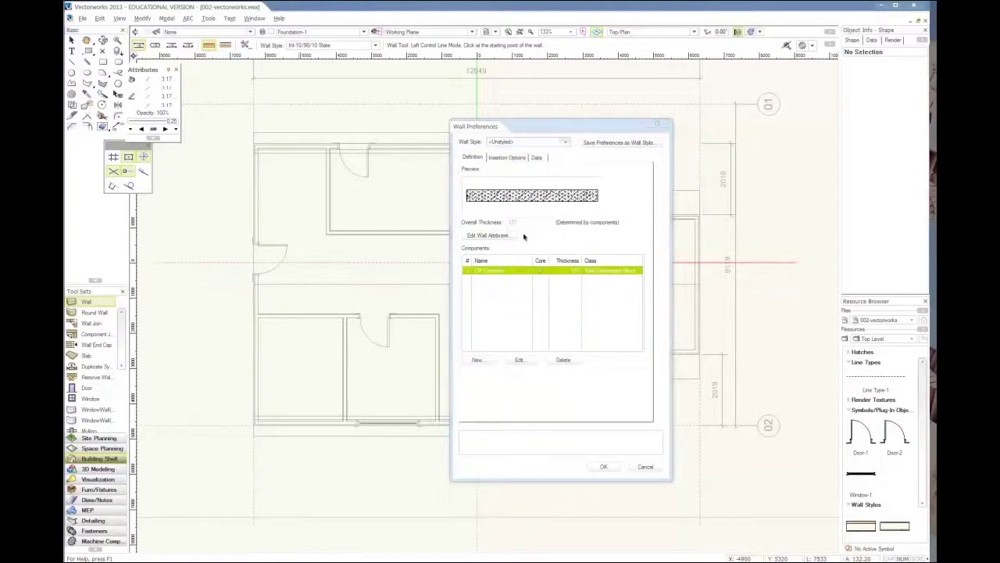
Step: Save the wall definition as the wall style 'Foundation - 5" - State' and accept the wall preferences
left_click(613, 145)
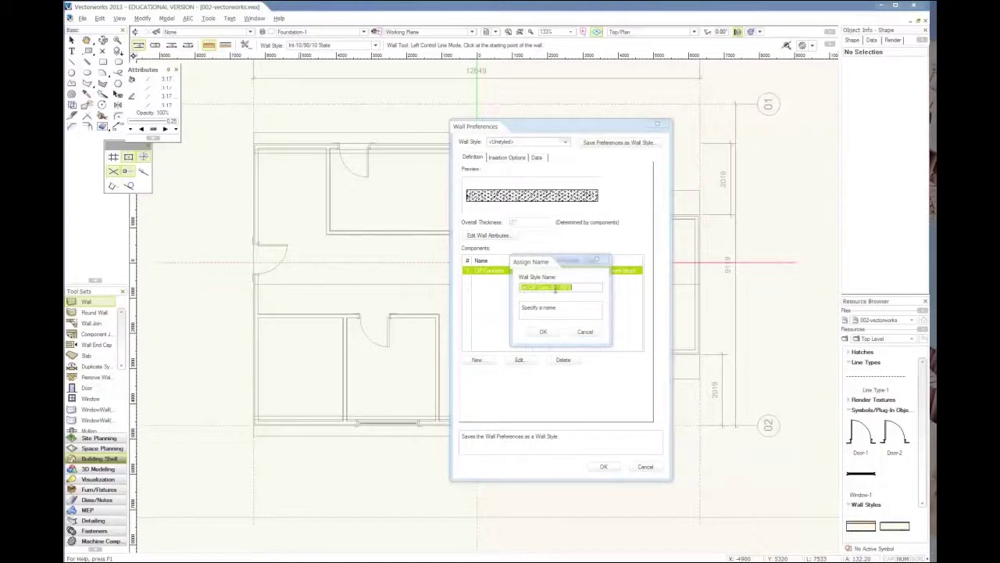
type("F")
type("- Slab")
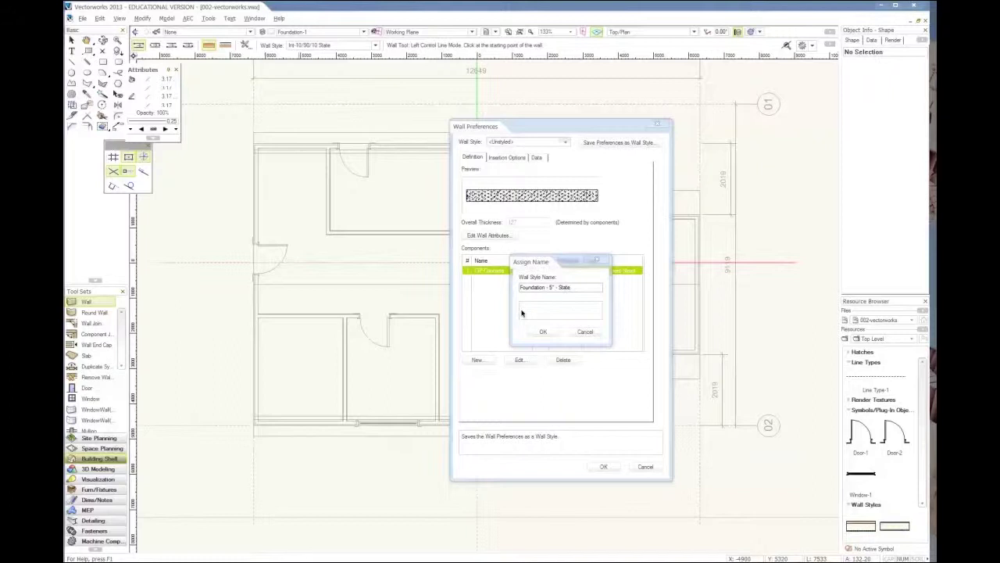
left_click(543, 331)
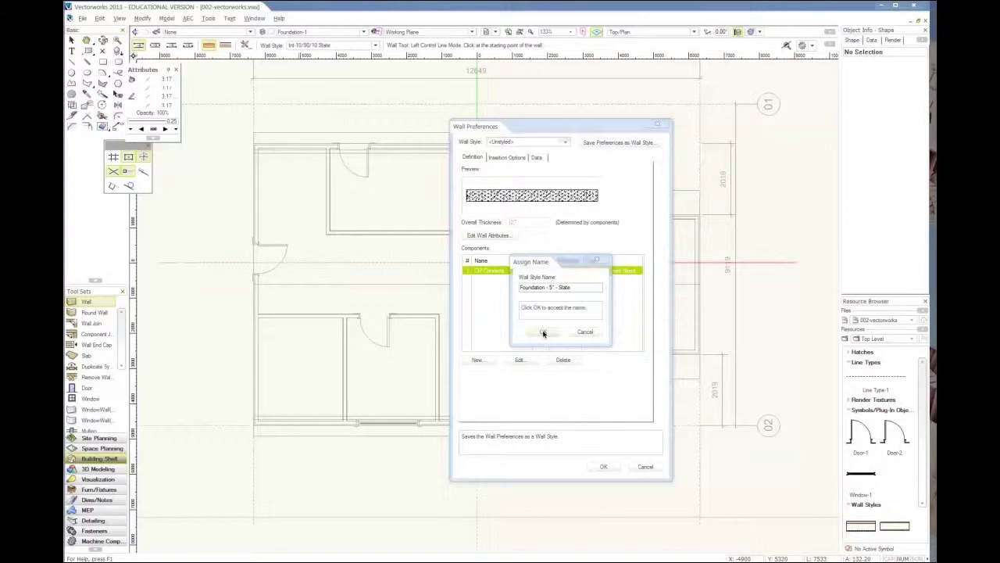
left_click(603, 466)
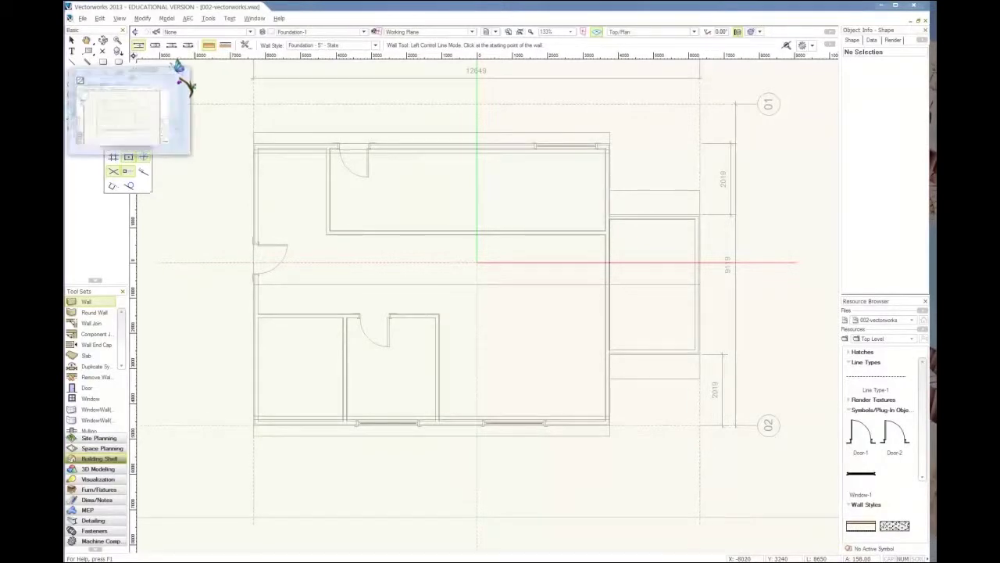
Step: Draw an L-shaped foundation wall along the house's lower-left outer corner, with legs about 1000 mm long
left_click(130, 94)
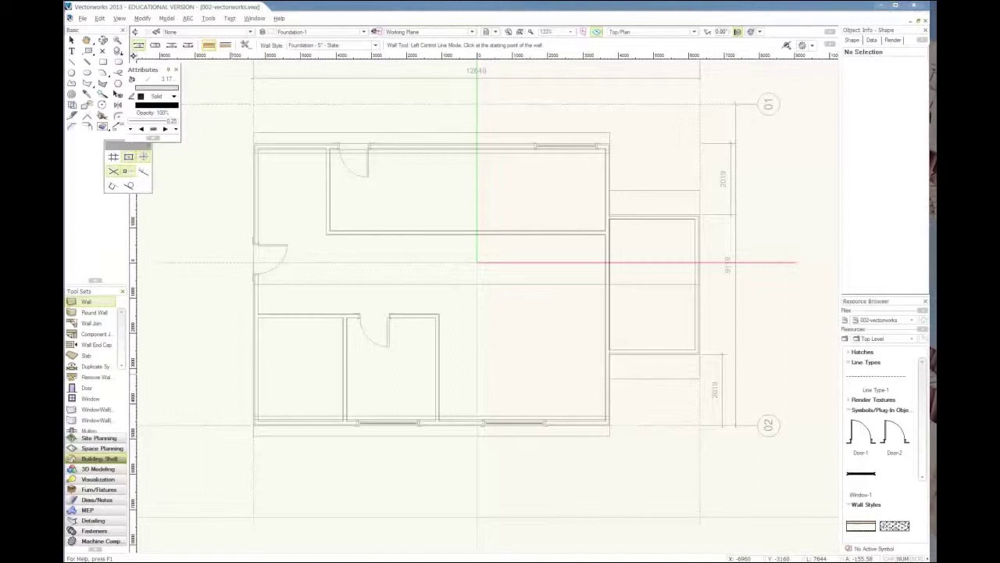
scroll(259, 419, "up", 3)
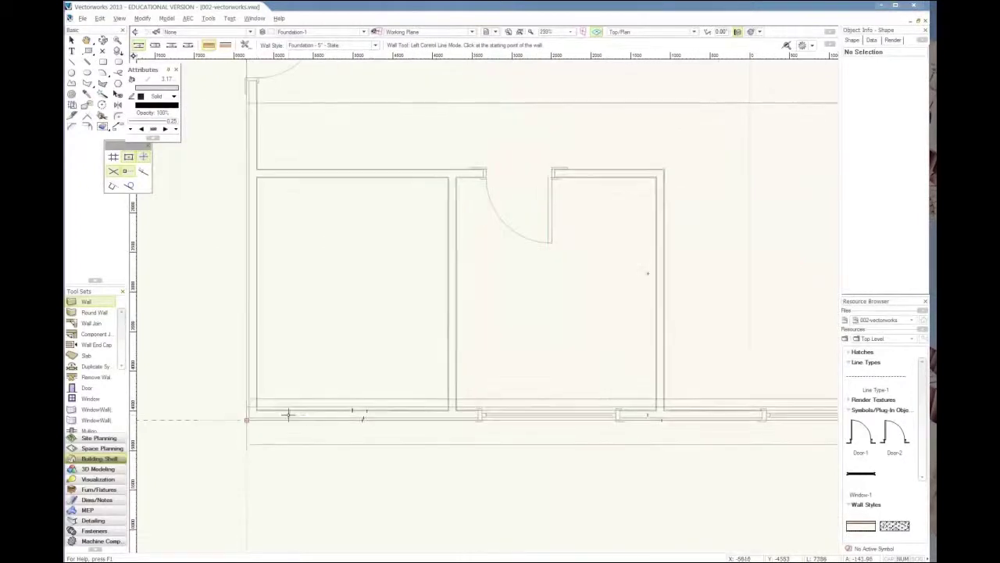
left_click(325, 419)
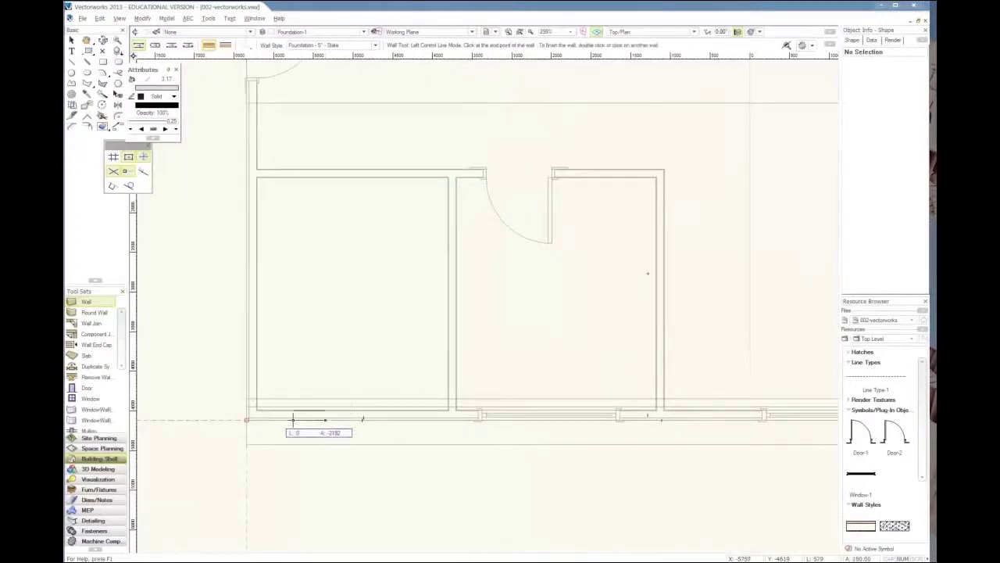
left_click(247, 419)
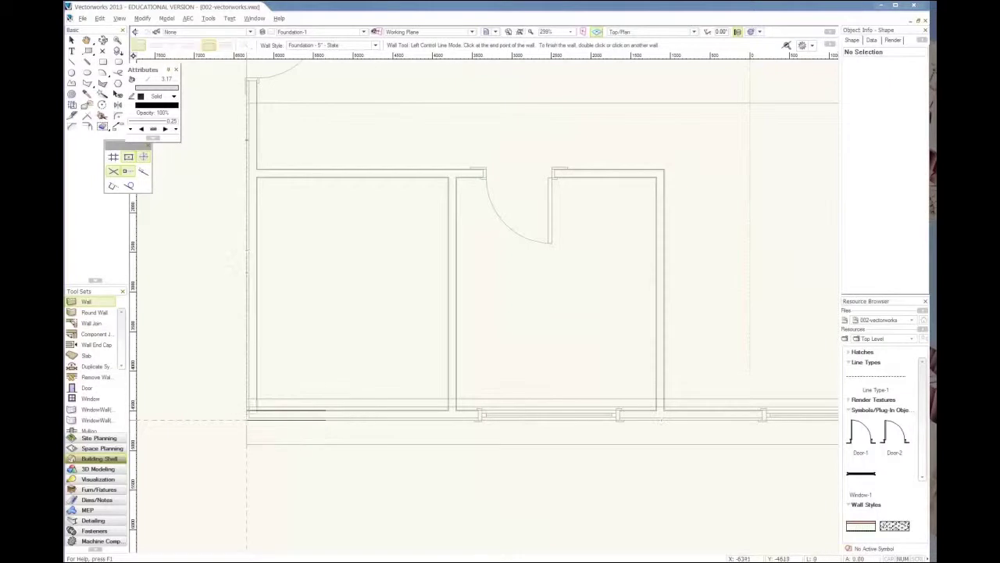
double_click(249, 340)
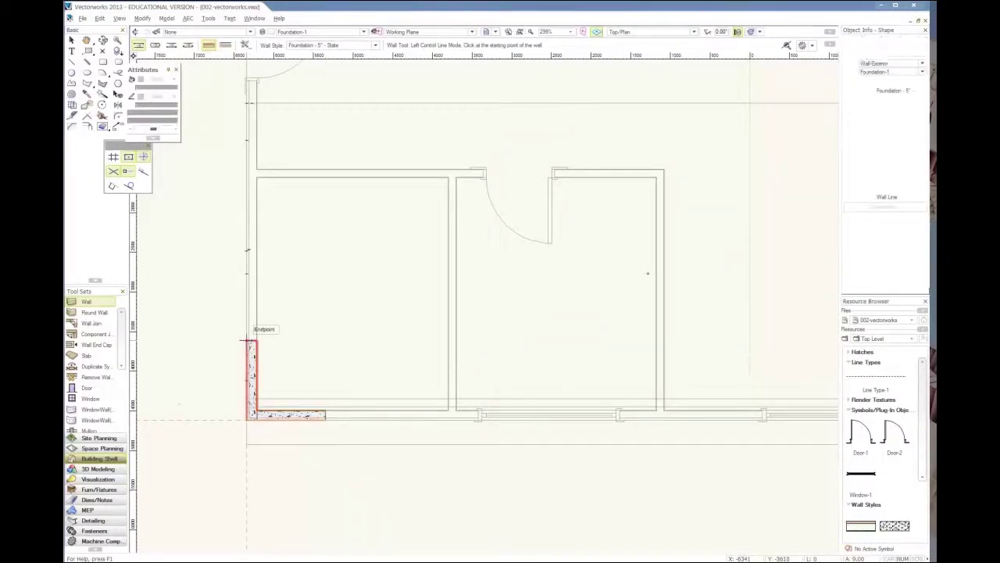
Step: Draw an L-shaped foundation wall at the house's lower-right outer corner, from the projecting room's lower corner to the corner, then about 2000 mm left
scroll(647, 273, "down", 5)
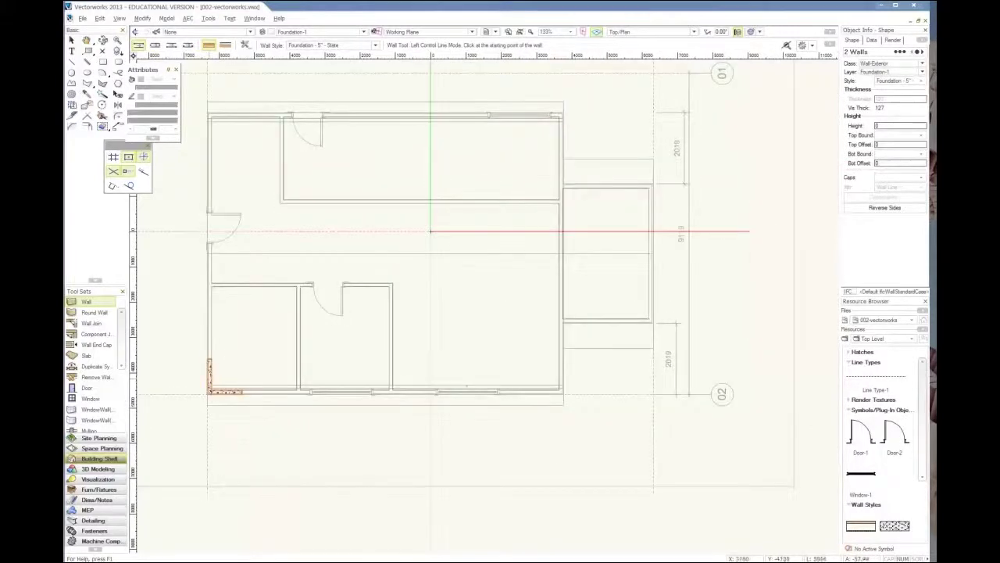
key("alt+Tab")
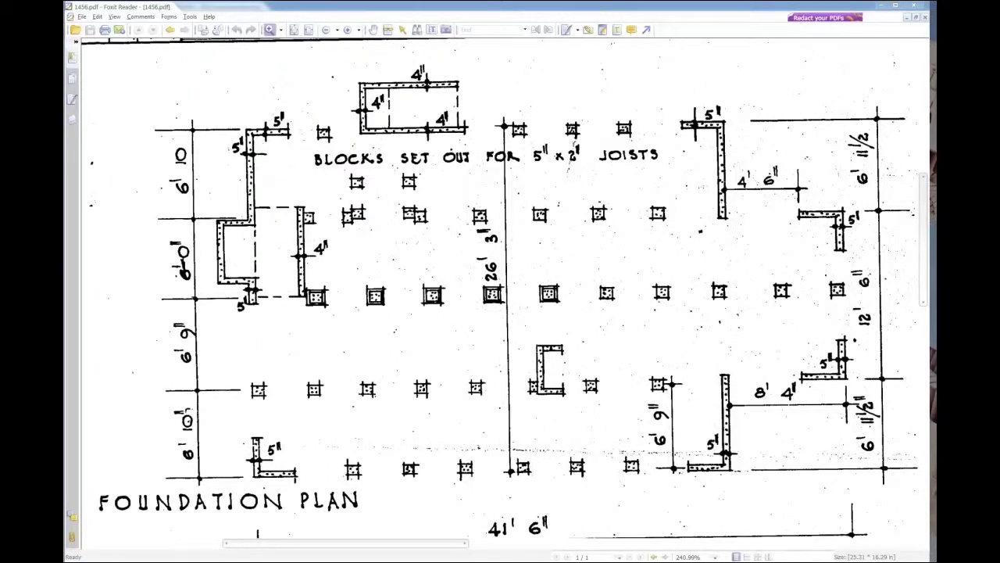
key("alt+Tab")
scroll(561, 320, "up", 2)
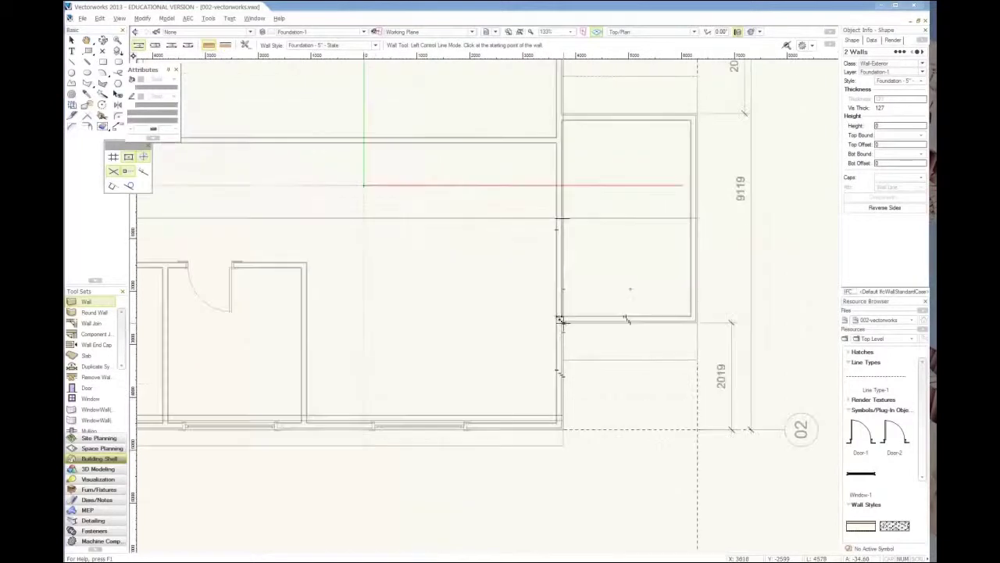
scroll(561, 320, "up", 3)
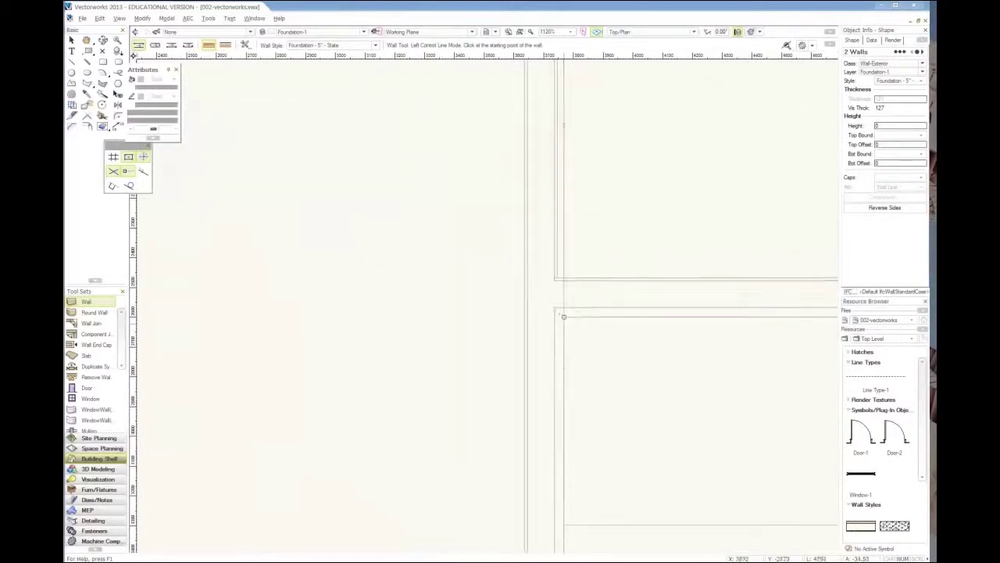
left_click(563, 316)
scroll(581, 230, "down", 3)
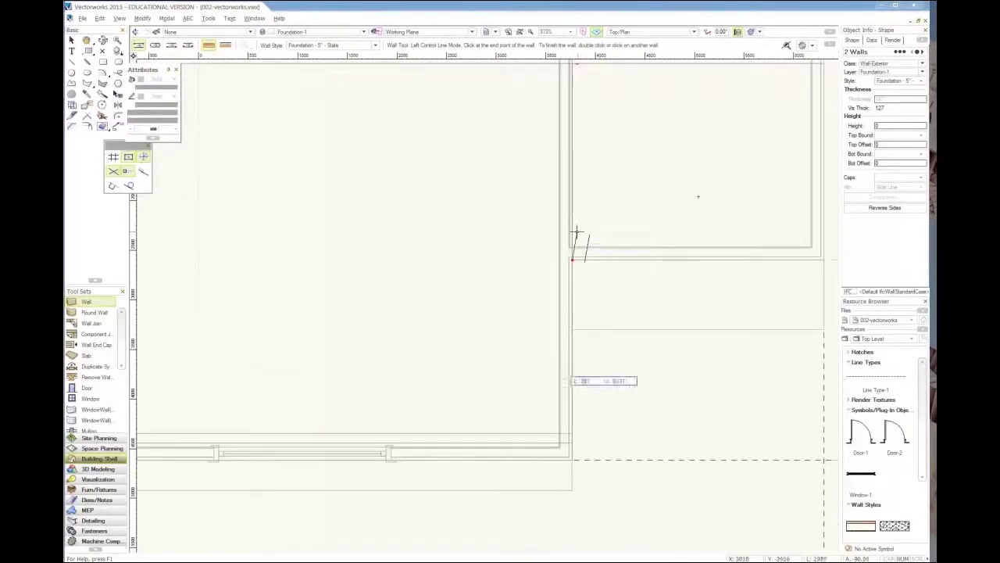
left_click(572, 459)
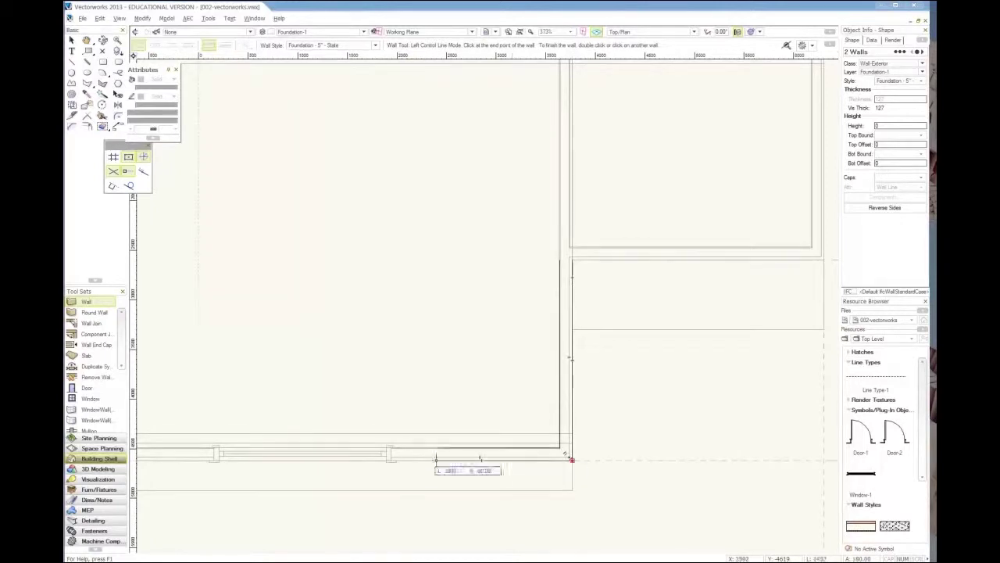
double_click(370, 460)
scroll(375, 267, "down", 2)
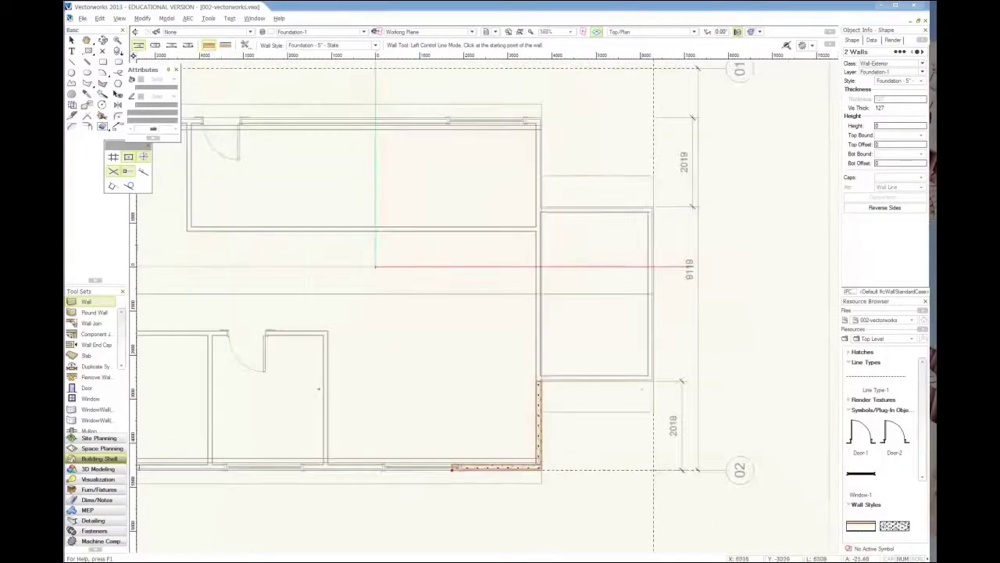
scroll(375, 266, "down", 2)
scroll(444, 282, "up", 2)
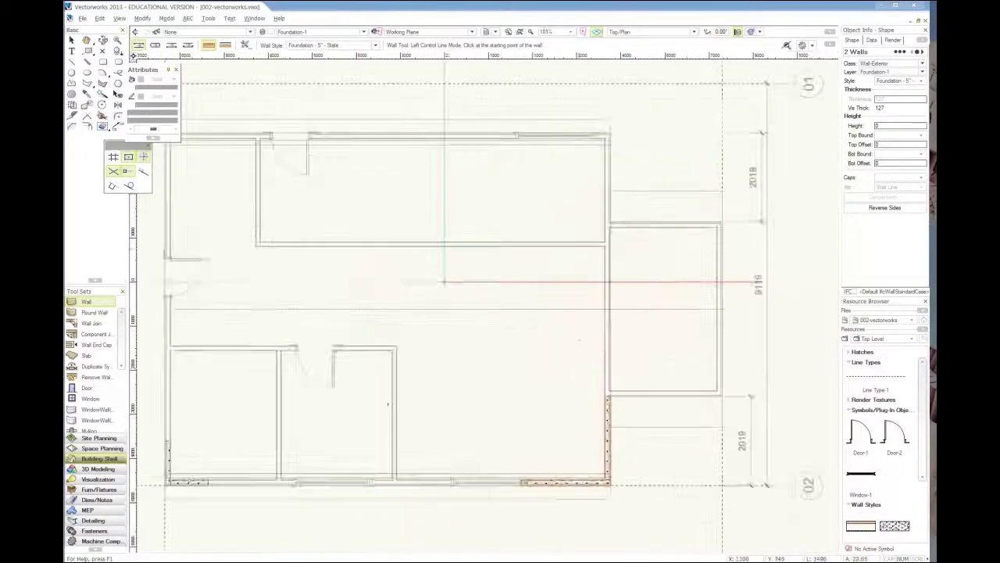
scroll(444, 281, "down", 2)
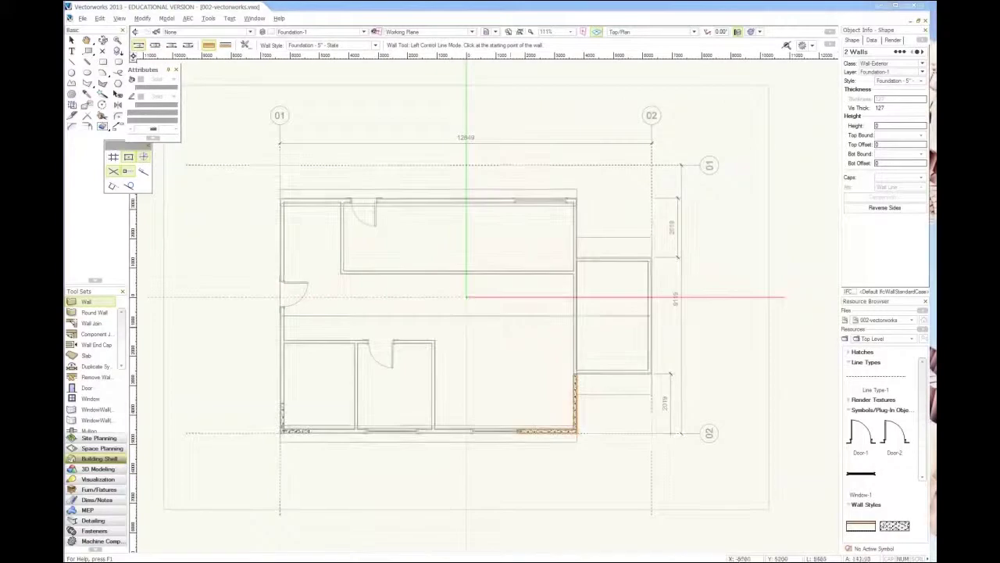
Step: Set the CIP Concrete component's thickness to 4" in the wall preferences
left_click(246, 44)
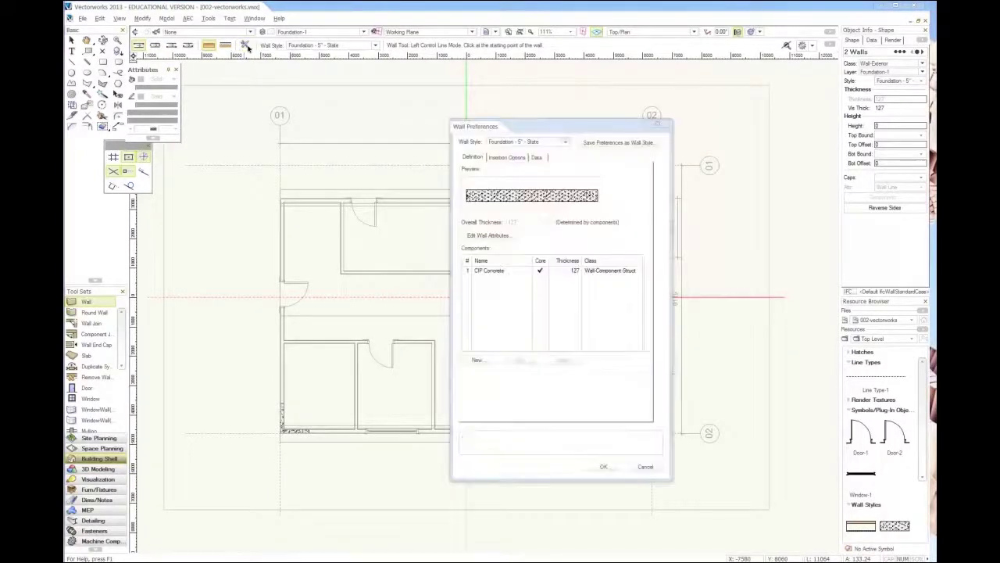
left_click(571, 271)
double_click(572, 271)
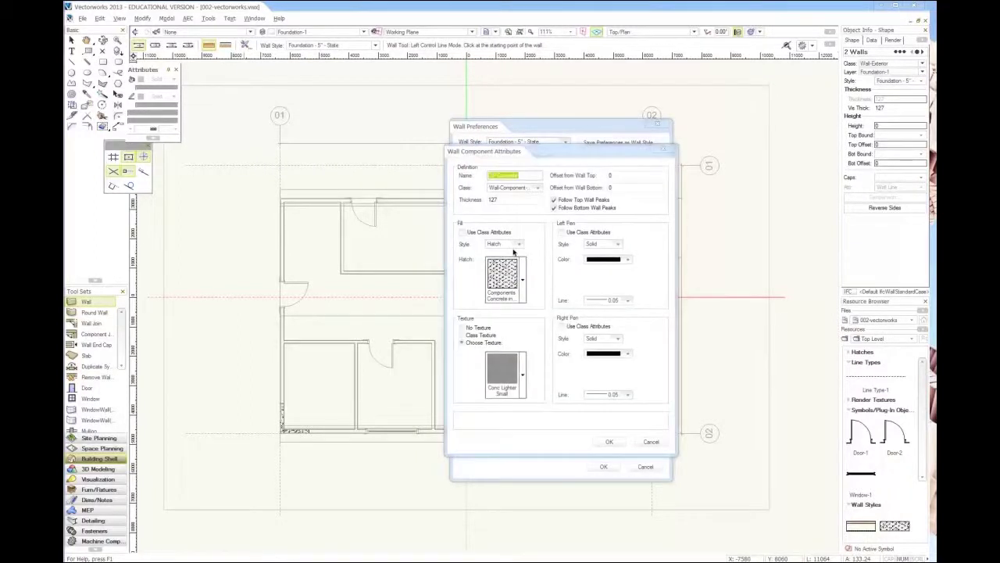
double_click(504, 200)
type("4")
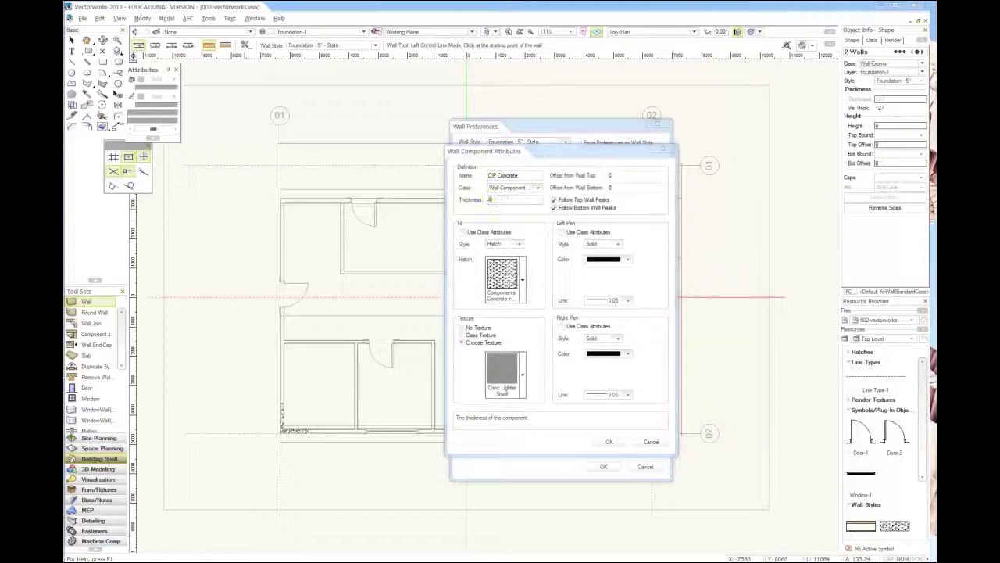
left_click(610, 442)
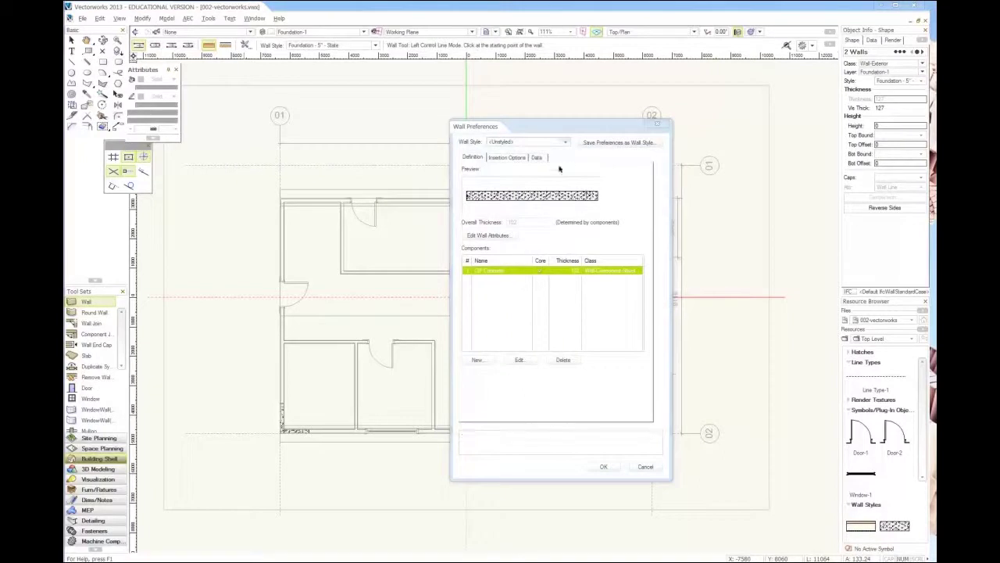
Step: Save the wall definition as the wall style 'Foundation - 4" - State' and accept the wall preferences
left_click(618, 142)
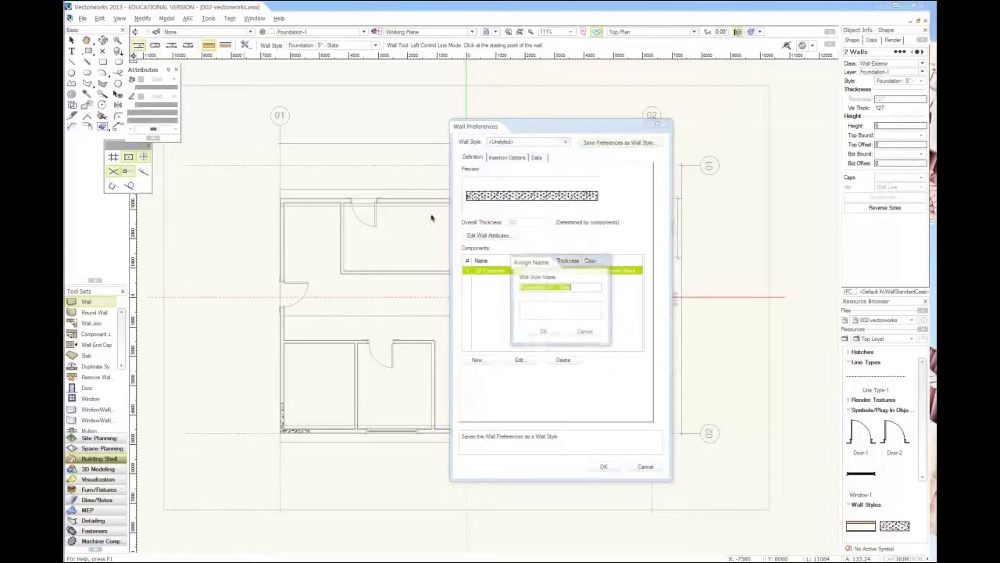
left_click(550, 286)
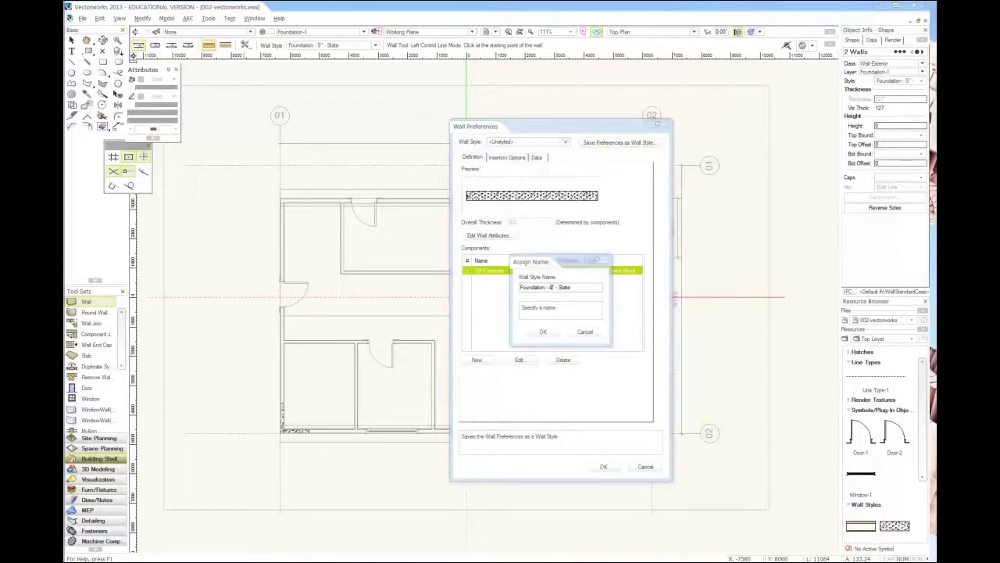
key("Return")
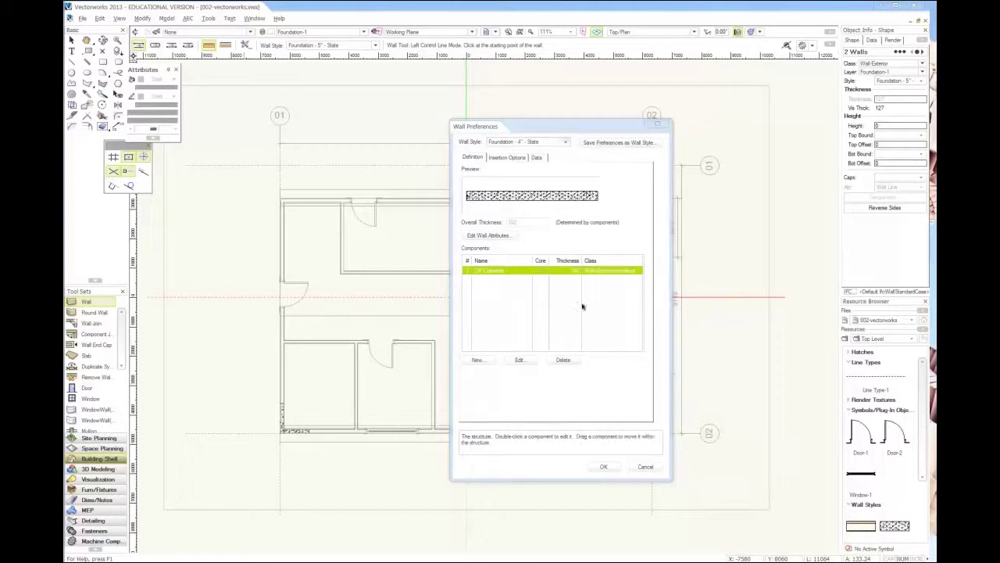
left_click(604, 466)
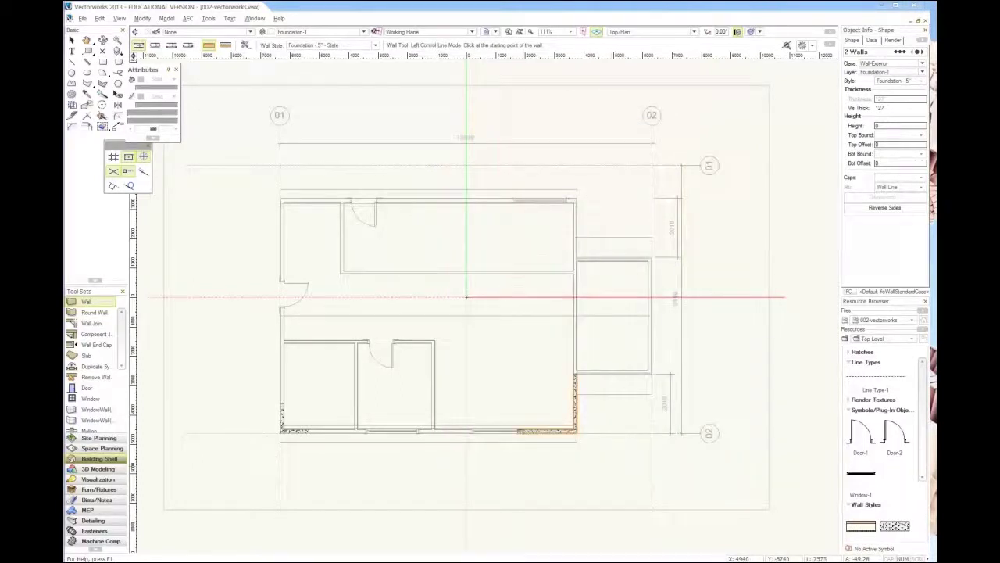
Step: Switch to Foxit Reader and examine the 4" wall and the vertical dimension chain beside it on the scanned Foundation Plan
key("alt+Tab")
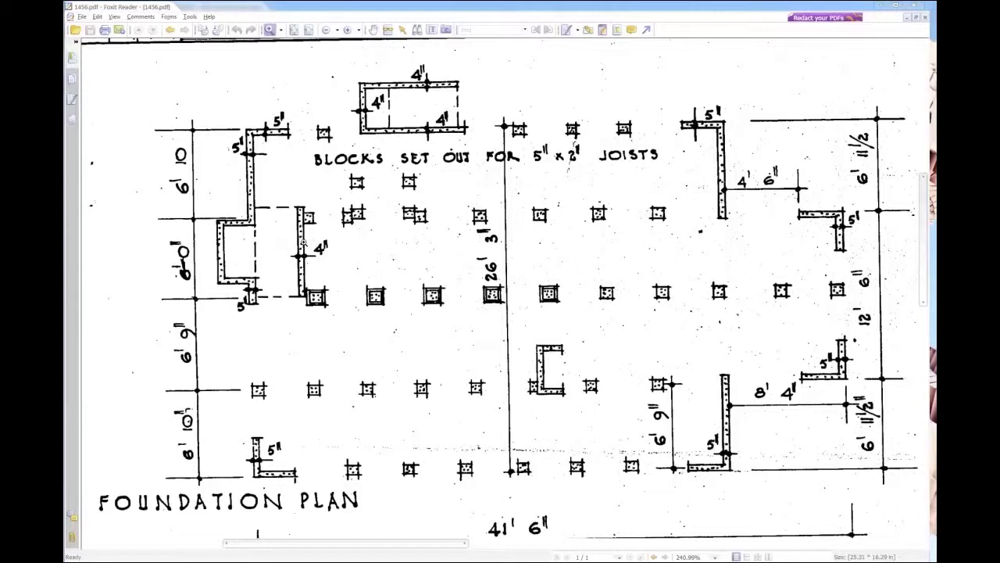
left_click_drag(289, 235, 315, 287)
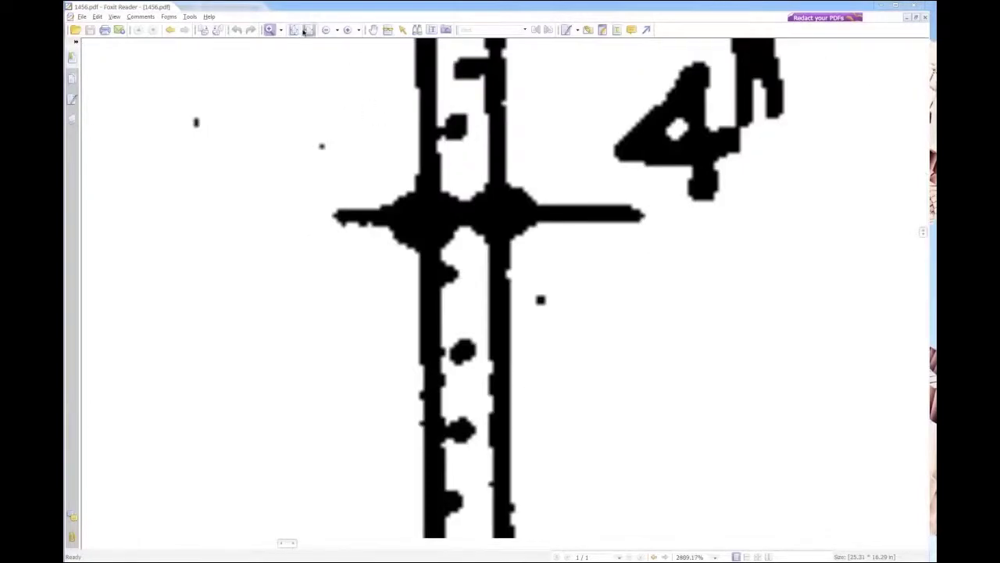
left_click(325, 30)
left_click(325, 30)
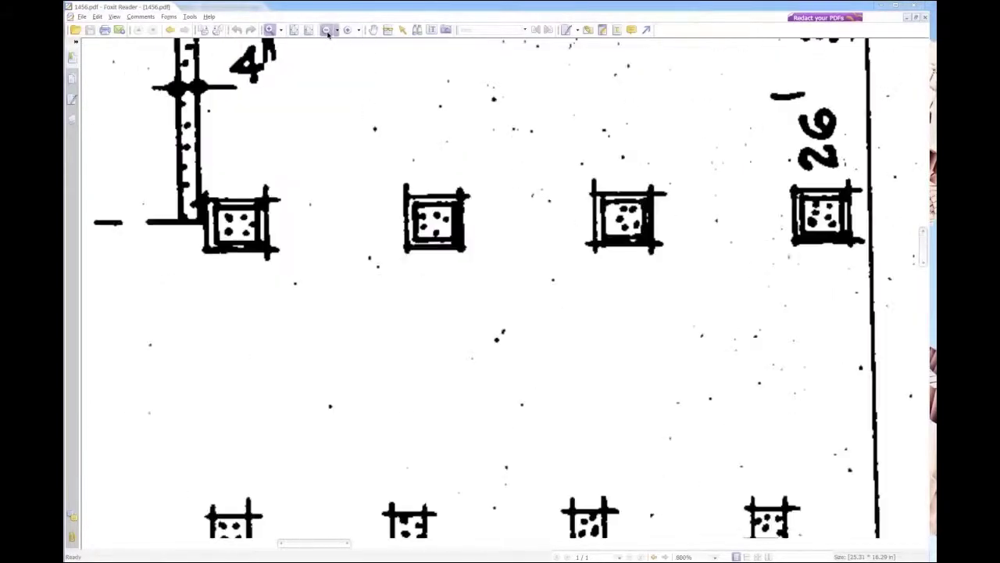
left_click(326, 30)
left_click(325, 30)
key("h")
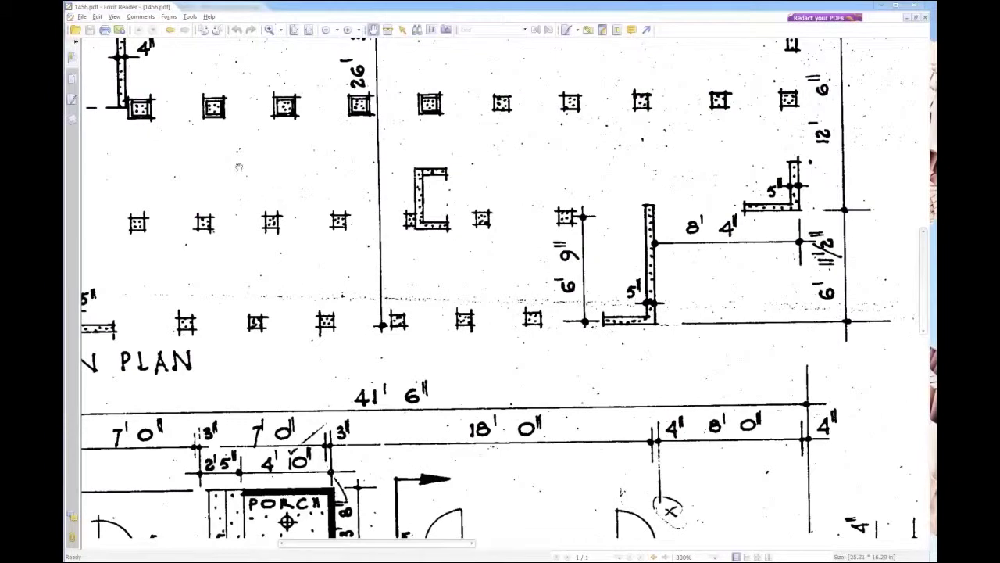
left_click_drag(240, 172, 453, 352)
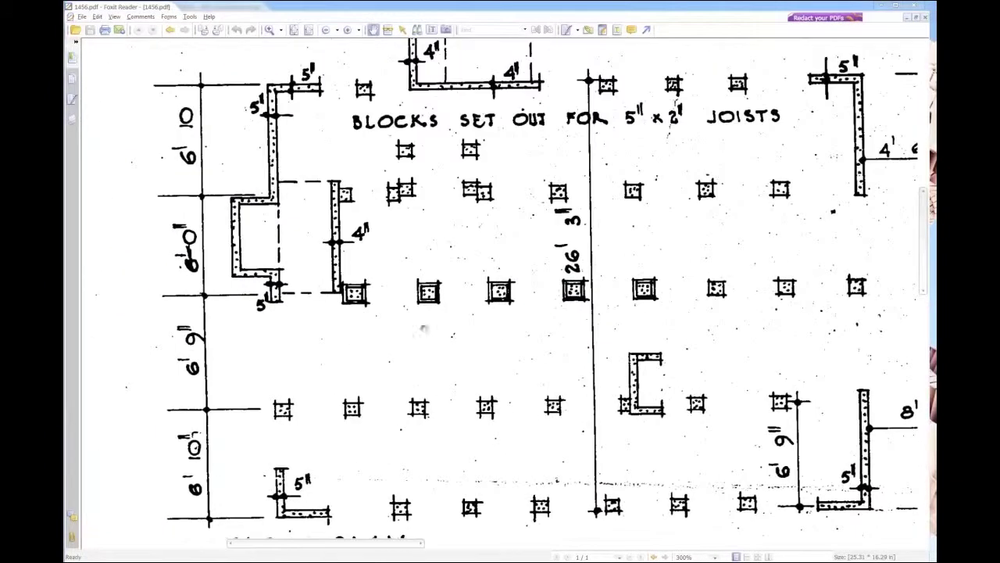
key("z")
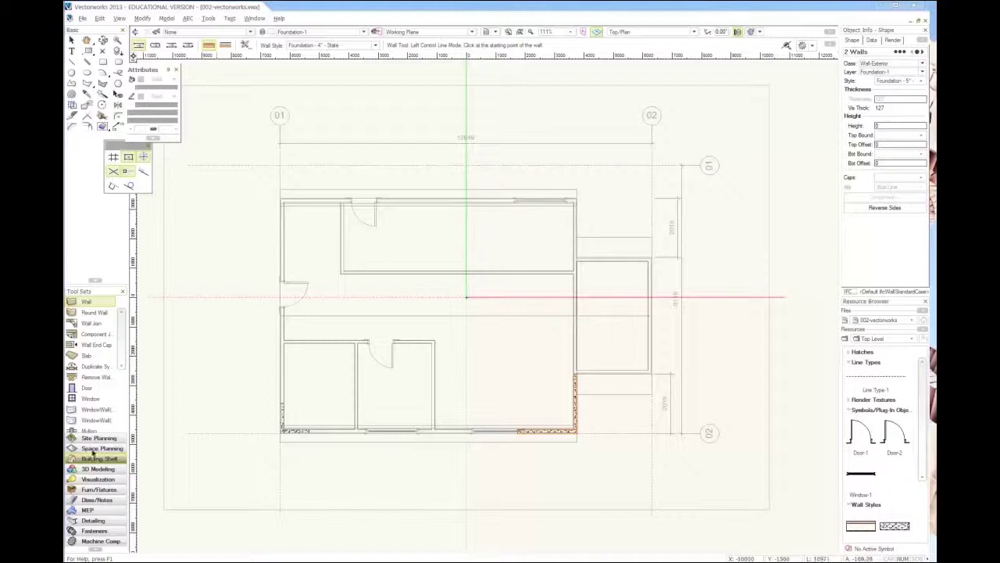
Step: In Vectorworks, add a vertical 1829 mm linear dimension downward from the intersection of the two 01 grid lines, offset left of the house
left_click(97, 499)
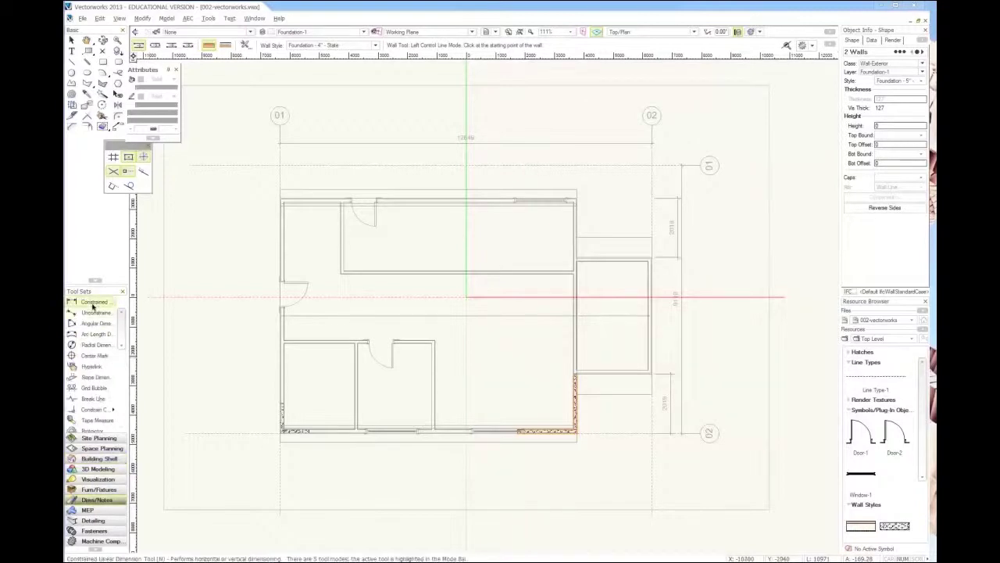
left_click(279, 165)
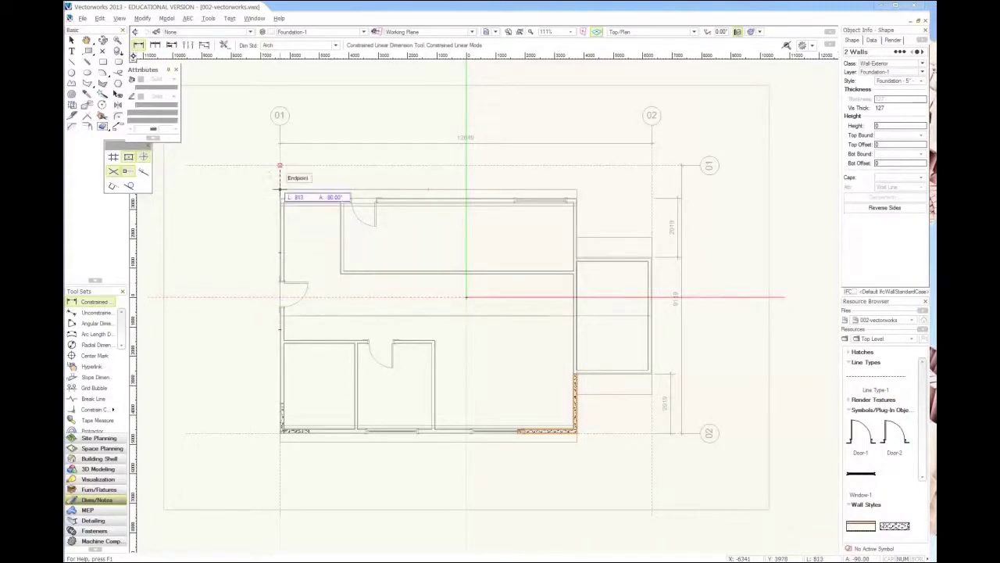
key("Tab")
type("1829")
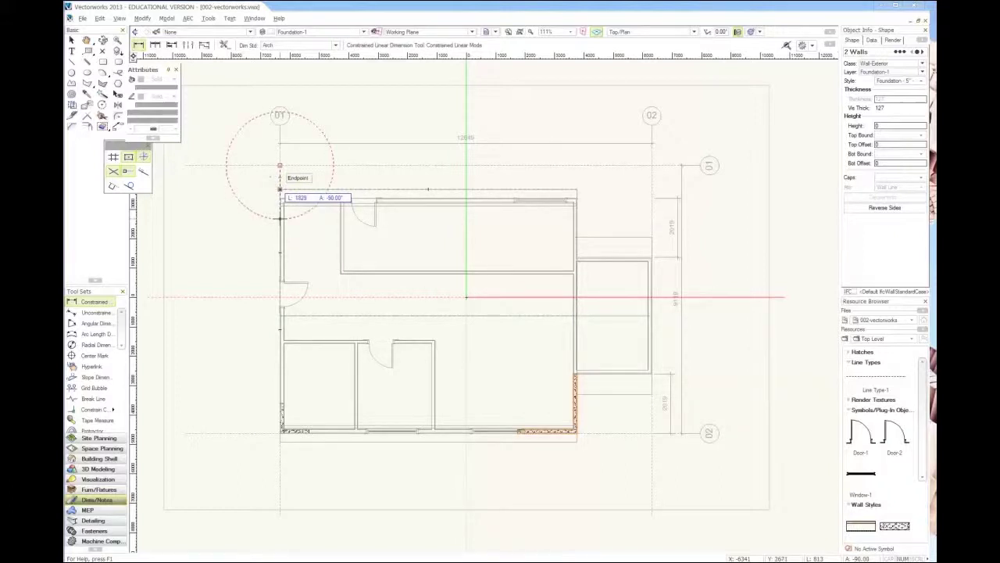
key("Return")
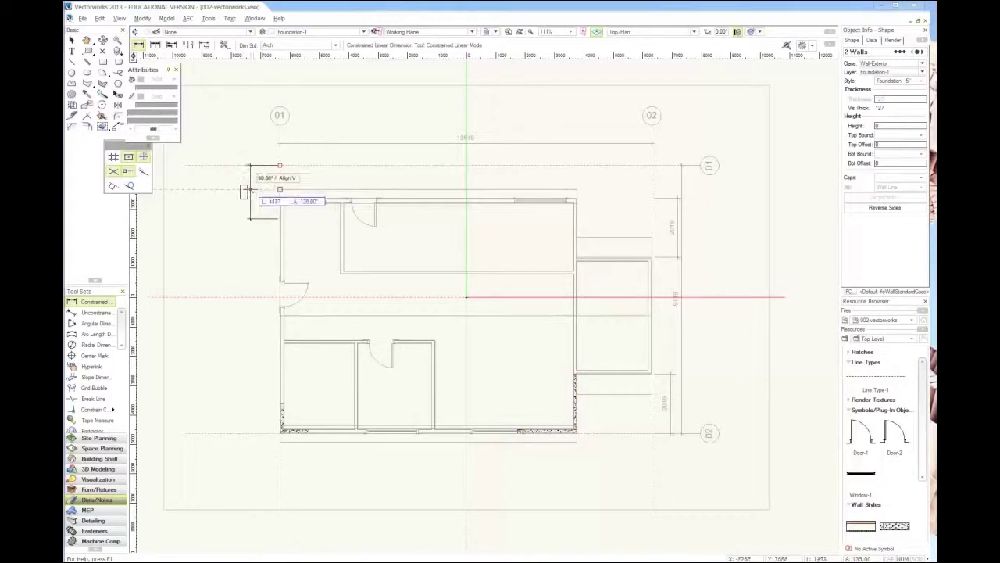
left_click(243, 192)
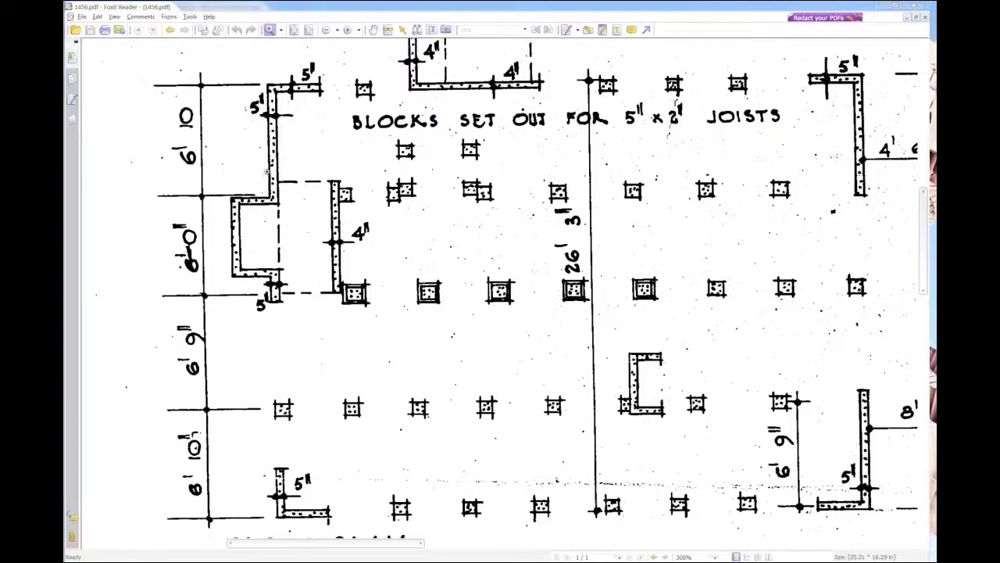
Step: Check the upper-left wall dimension on the scanned Foundation Plan and set the new vertical dimension's length to 6'10"
scroll(295, 208, "down", 1)
scroll(321, 260, "up", 2)
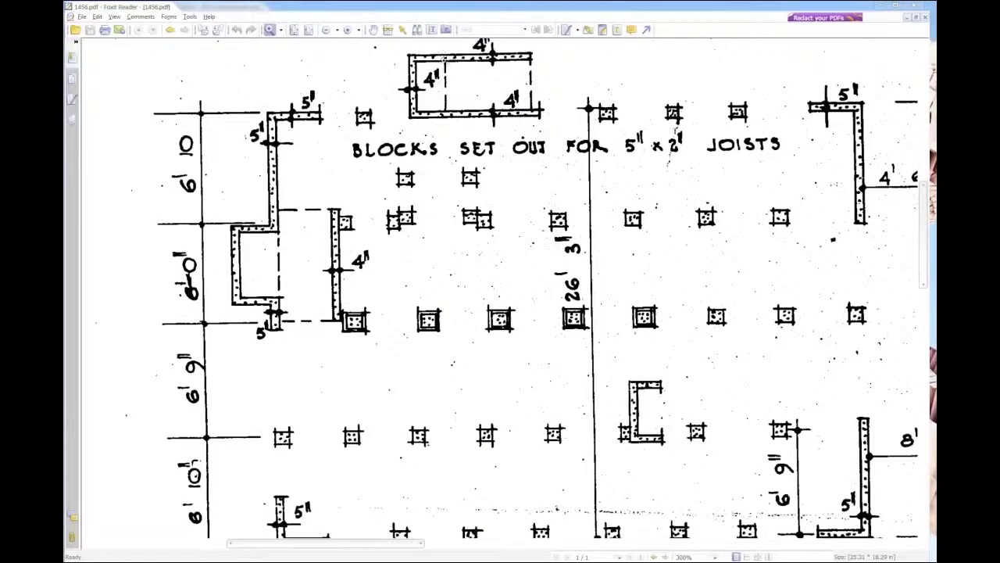
scroll(363, 141, "up", 1)
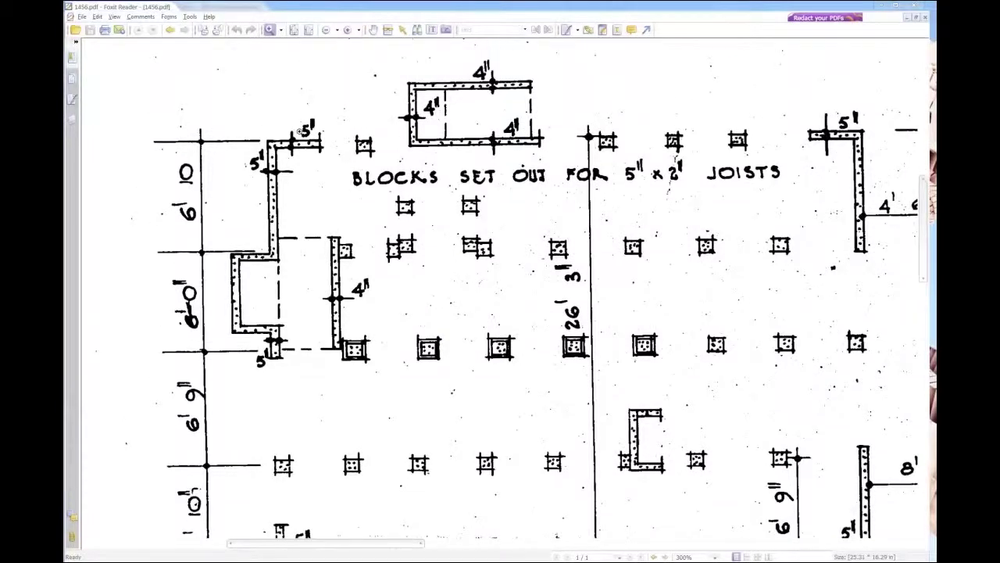
left_click(881, 5)
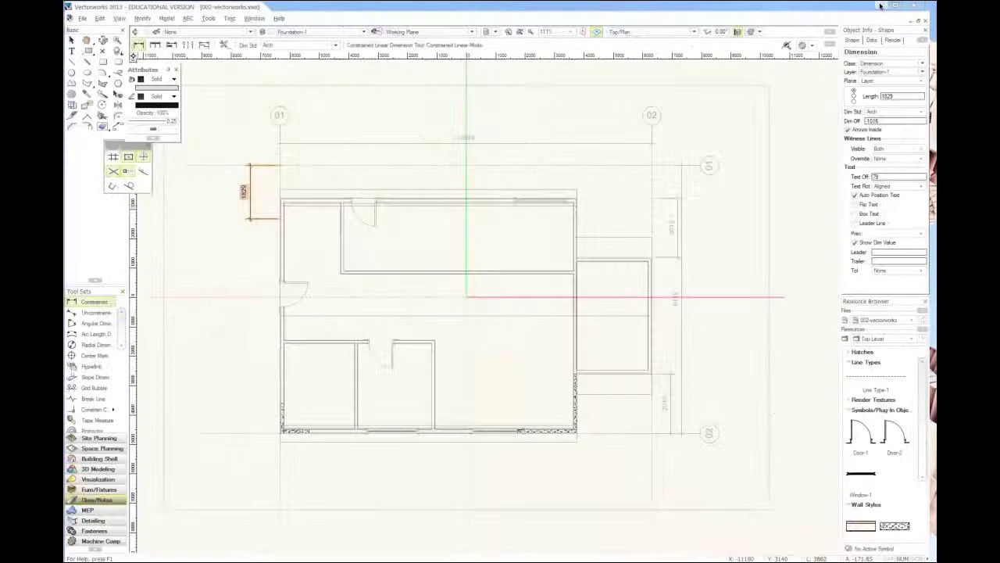
scroll(244, 192, "up", 3)
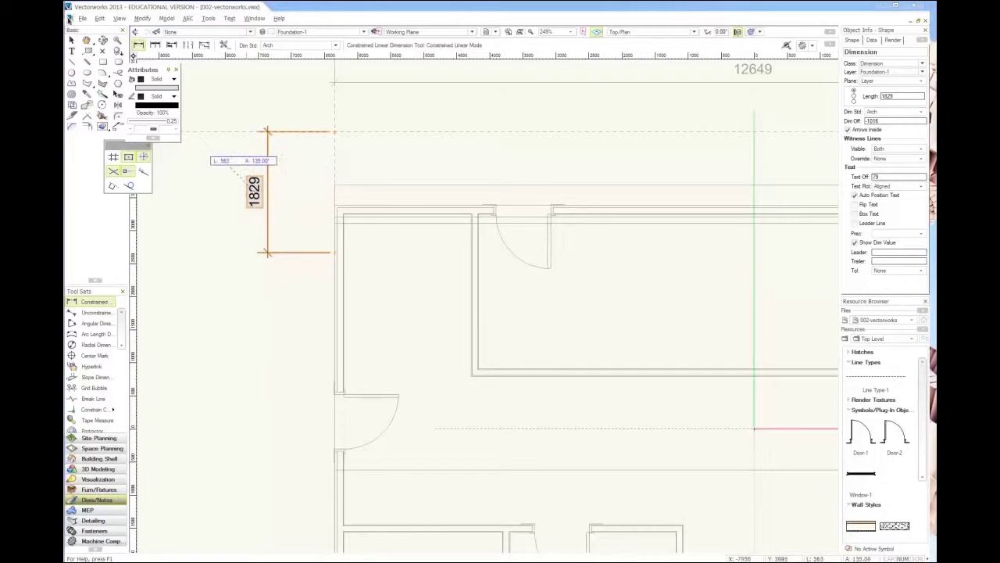
key("x")
left_click(253, 195)
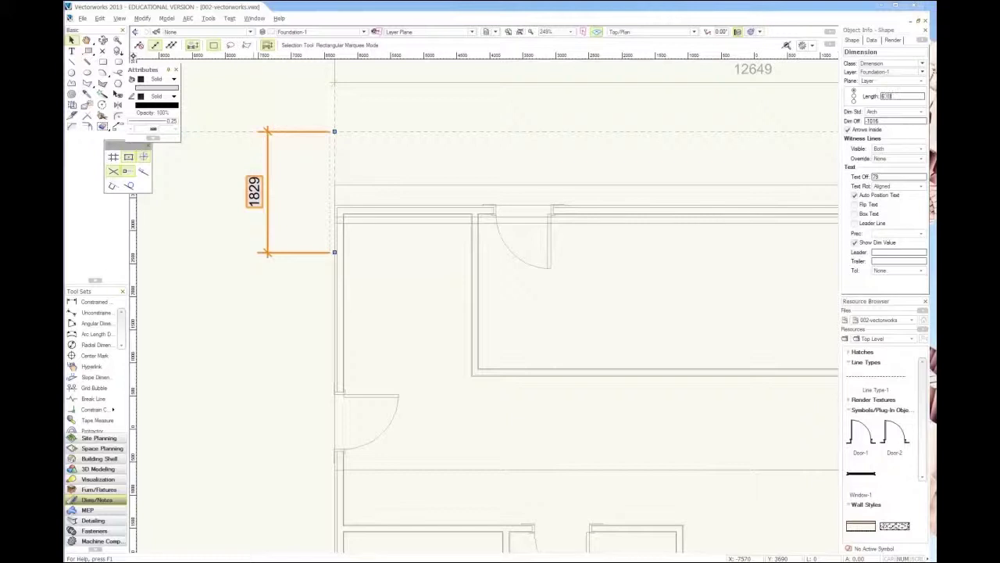
left_click(886, 96)
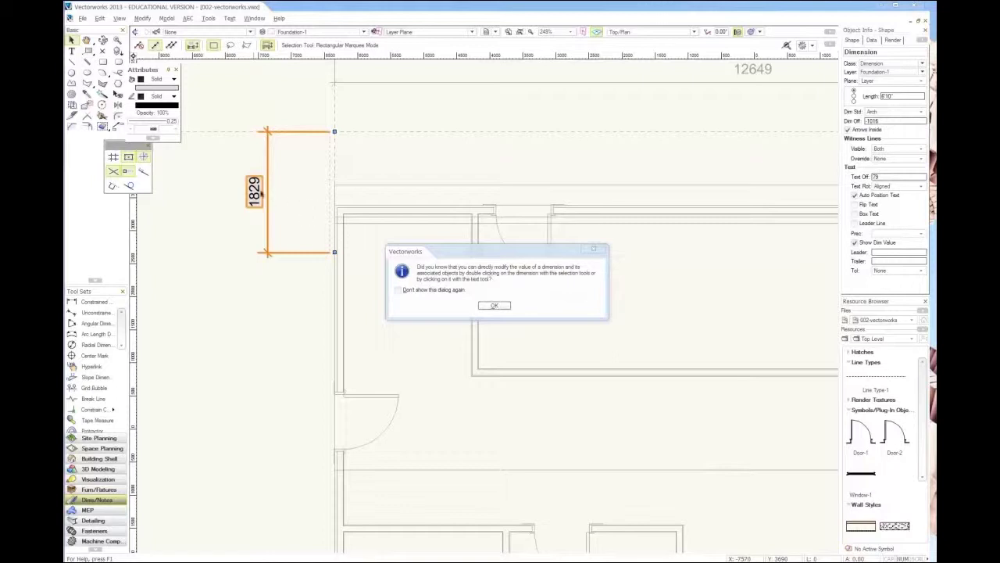
left_click(494, 306)
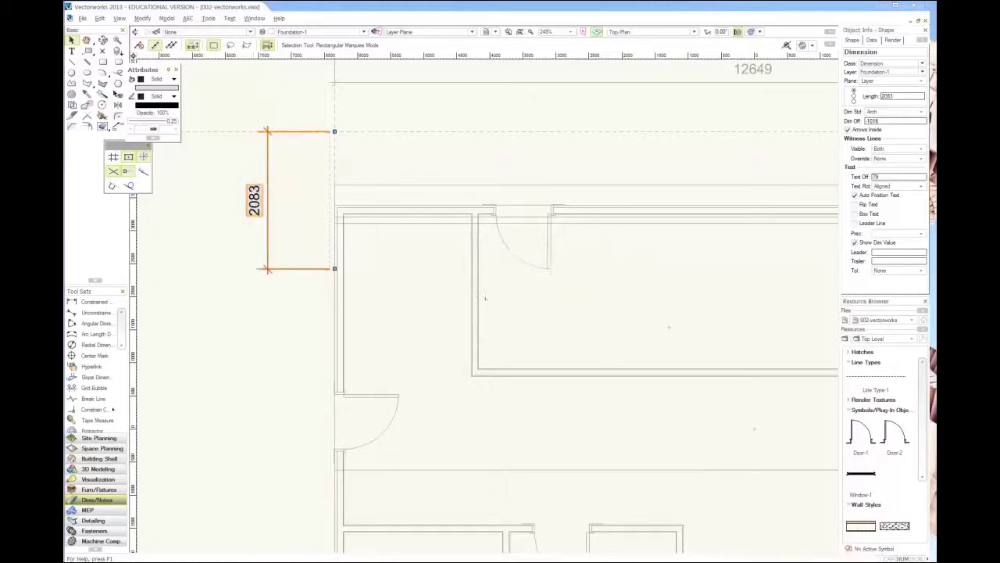
left_click(204, 157)
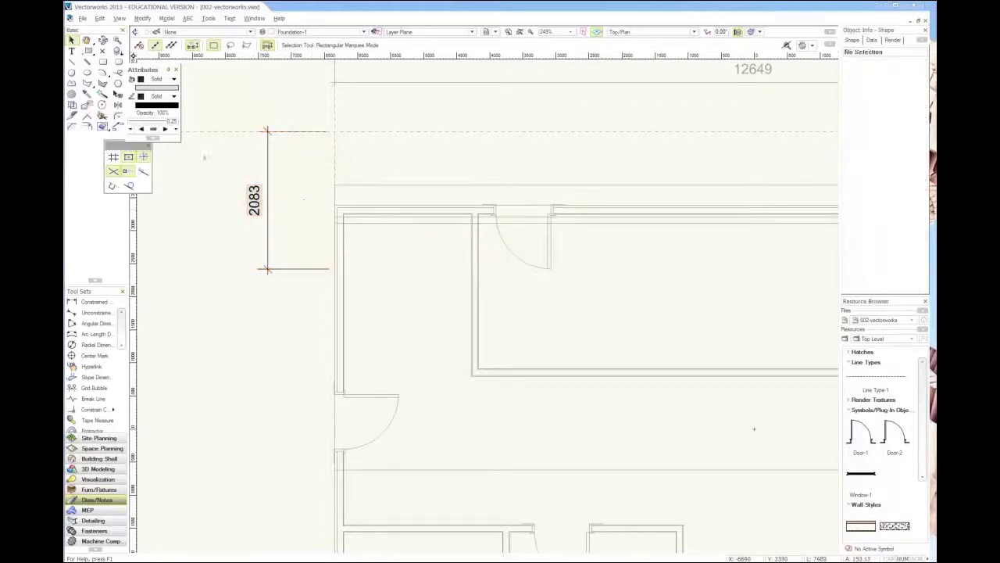
left_click(94, 458)
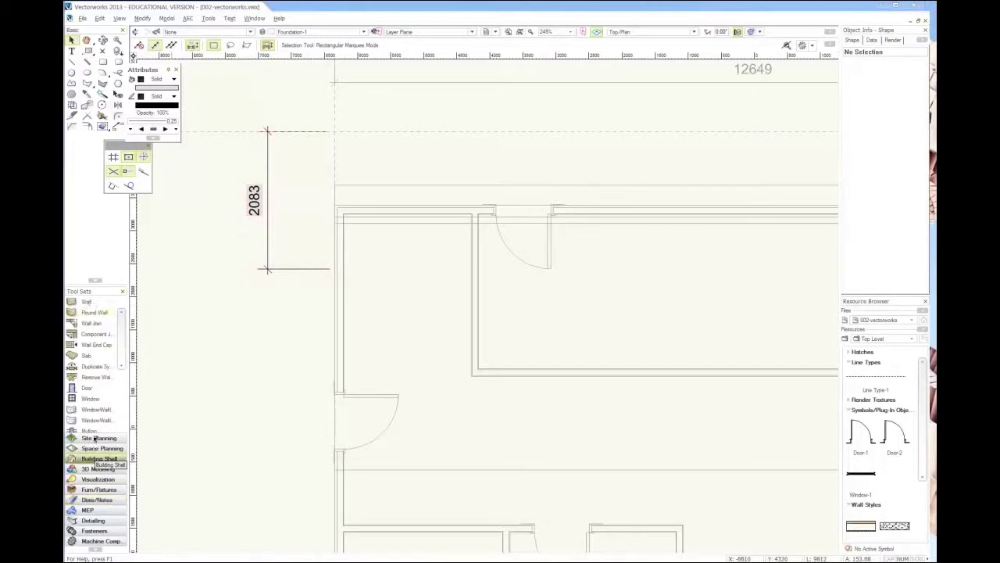
left_click(86, 302)
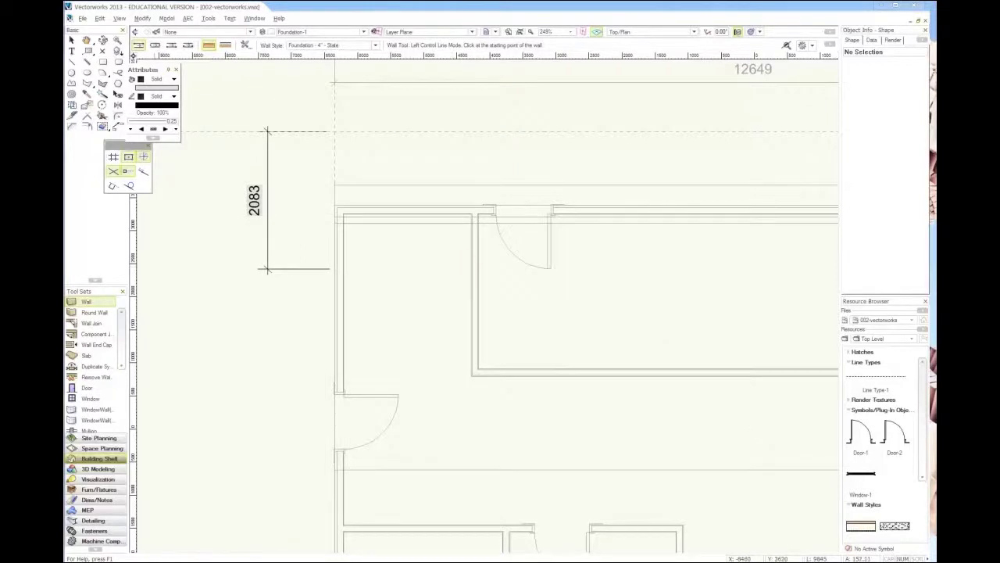
Step: Switch to Foxit Reader and examine the 4" wall and the vertical dimension chain along the house's left side on the scanned Foundation Plan
key("alt+Tab")
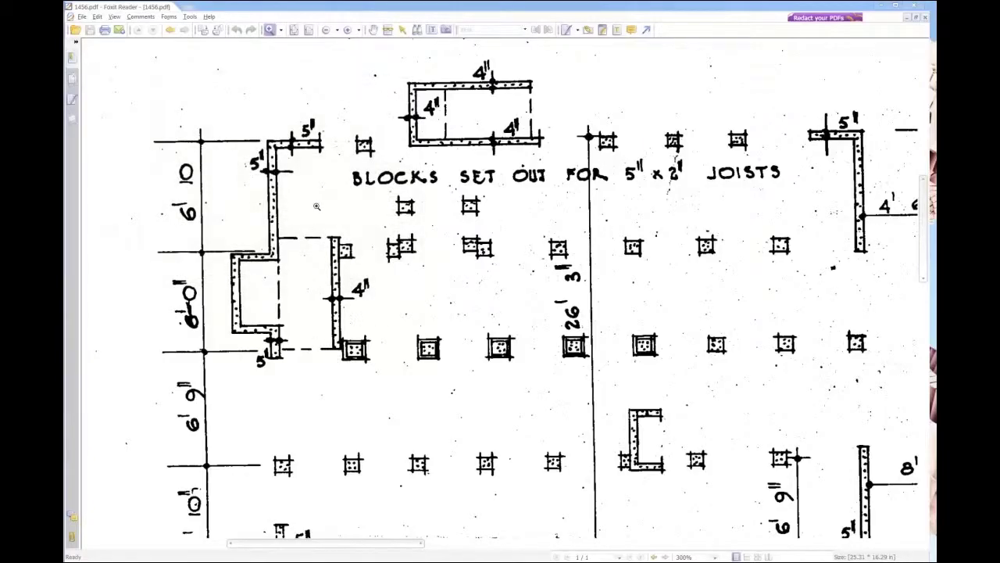
scroll(305, 159, "down", 3)
scroll(305, 160, "down", 2)
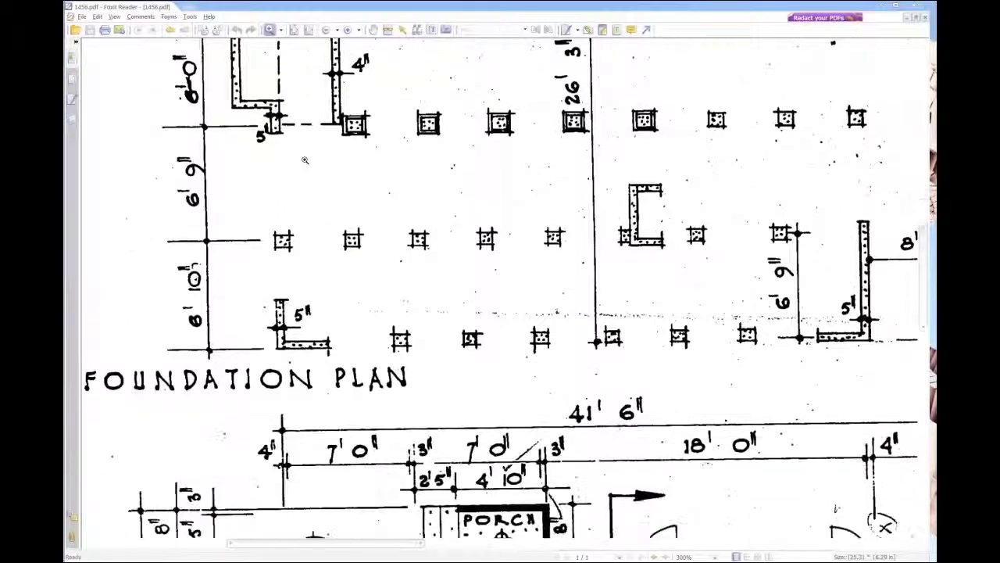
scroll(332, 297, "up", 1)
scroll(332, 298, "up", 4)
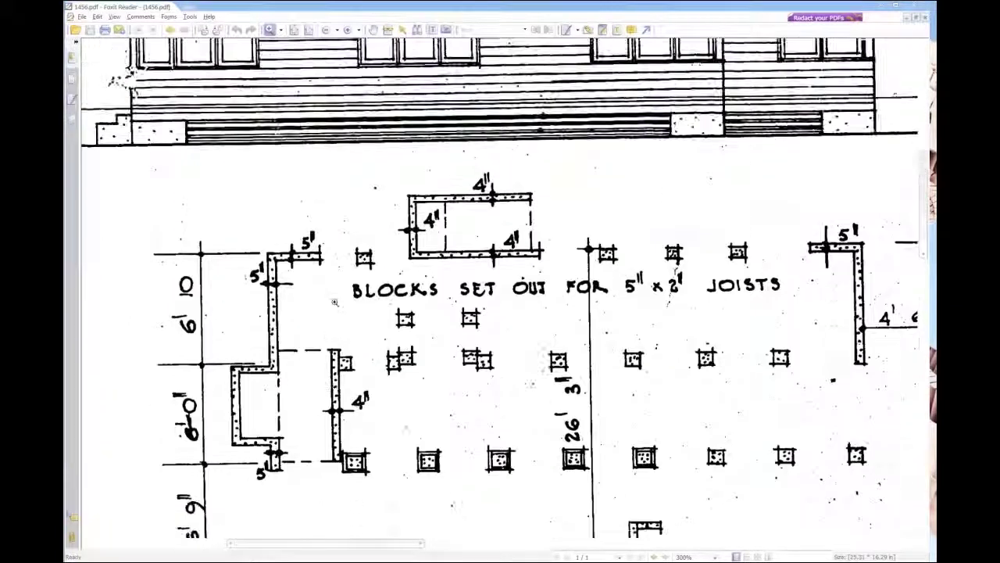
scroll(336, 292, "down", 6)
scroll(336, 292, "down", 1)
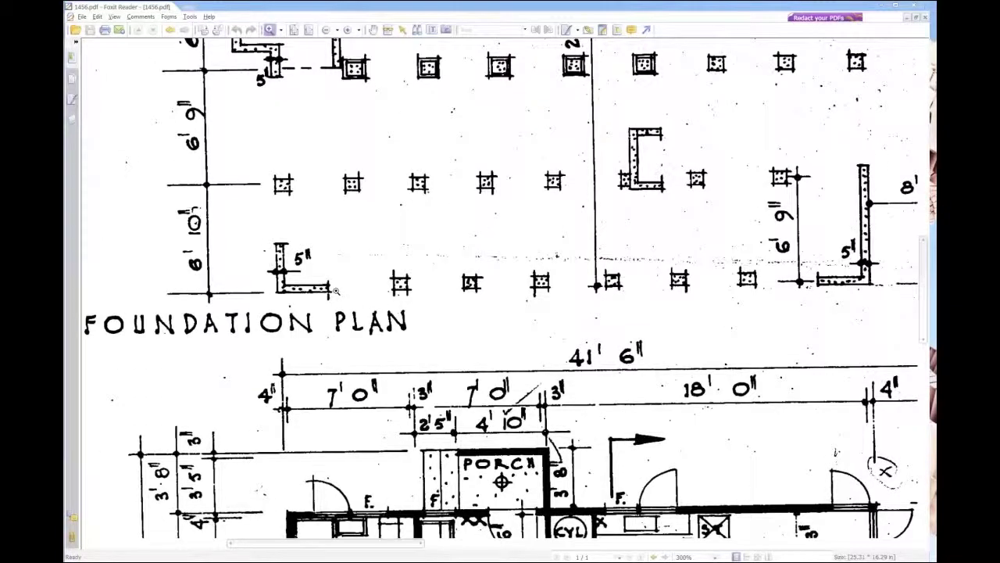
scroll(336, 291, "up", 3)
scroll(336, 291, "up", 2)
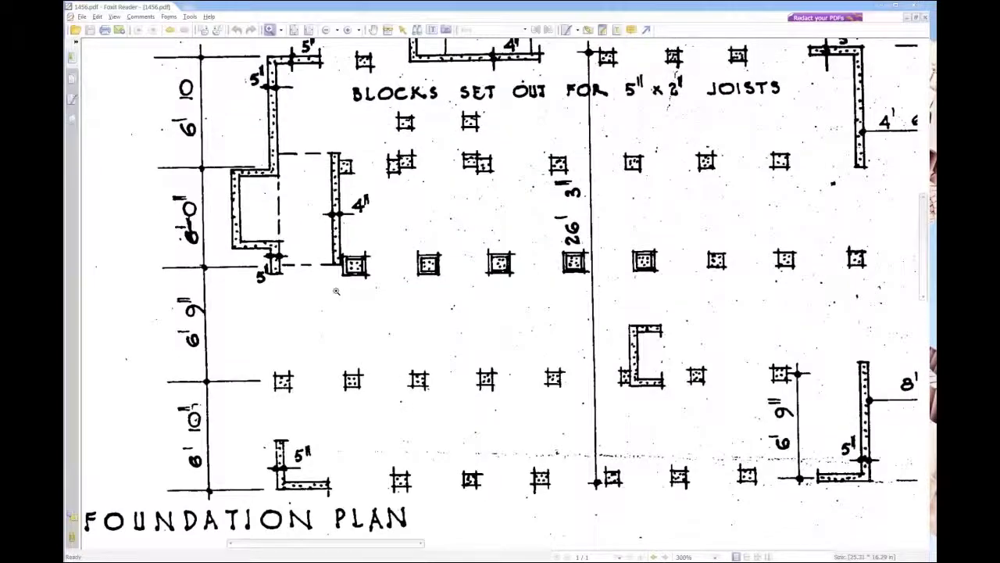
scroll(336, 292, "up", 1)
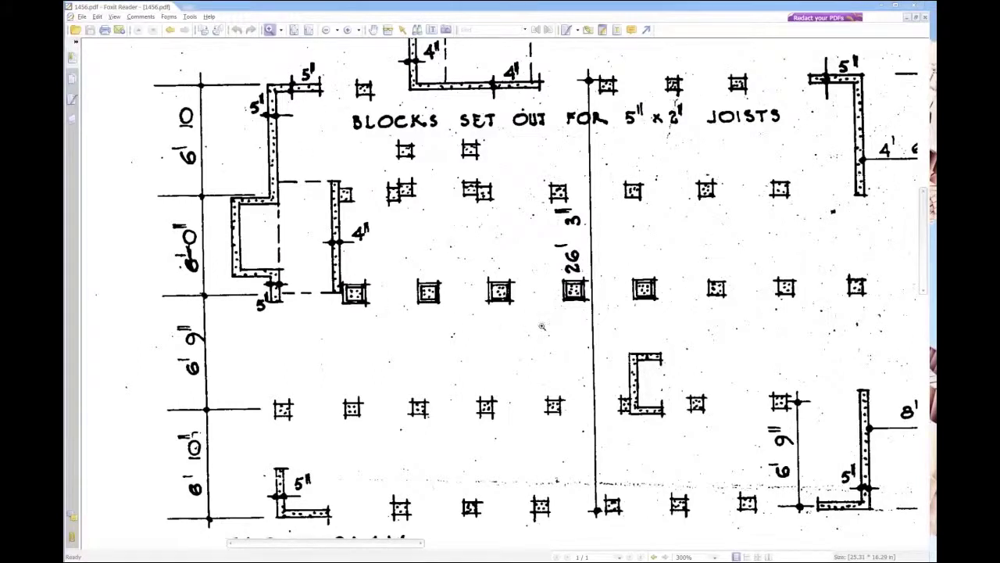
Step: Examine the rest of the Foundation Plan and look up the side porch dimensions on the scanned floor plan below it
scroll(546, 318, "up", 1)
scroll(426, 291, "down", 5)
scroll(426, 291, "up", 1)
scroll(426, 291, "up", 4)
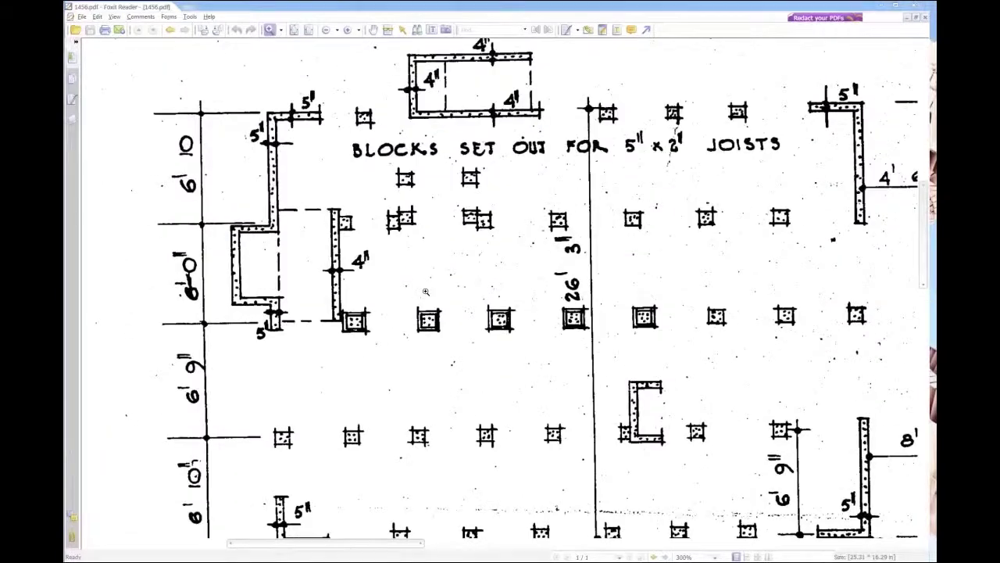
key("h")
mouse_move(499, 318)
left_mouse_down()
mouse_move(255, 330)
mouse_move(408, 326)
left_mouse_up()
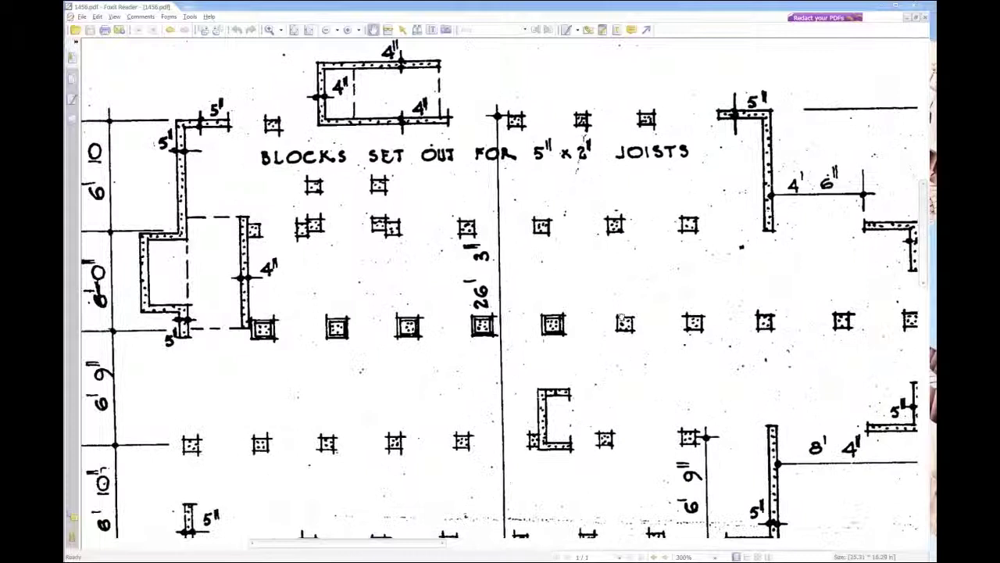
left_click_drag(622, 317, 635, 312)
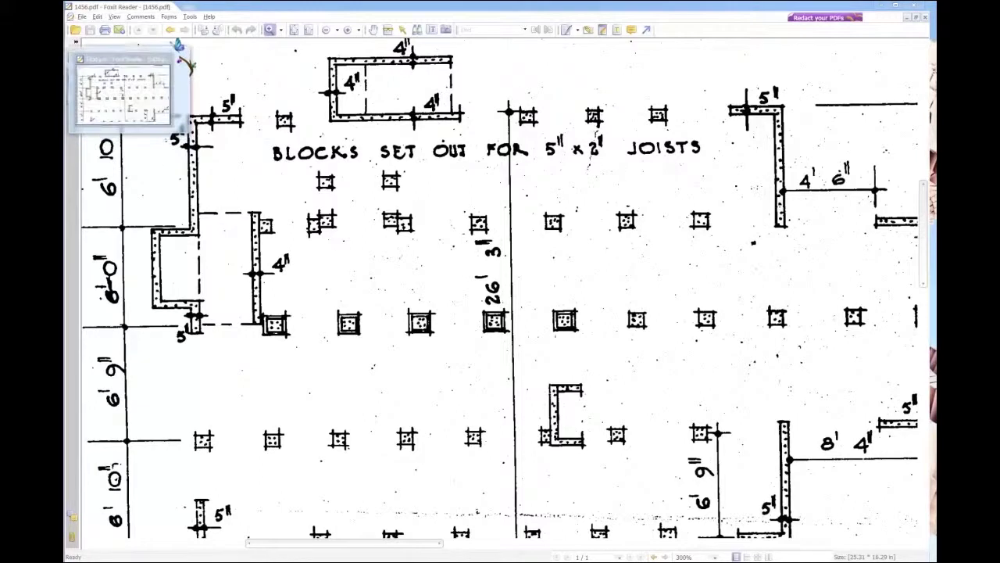
scroll(273, 189, "down", 3)
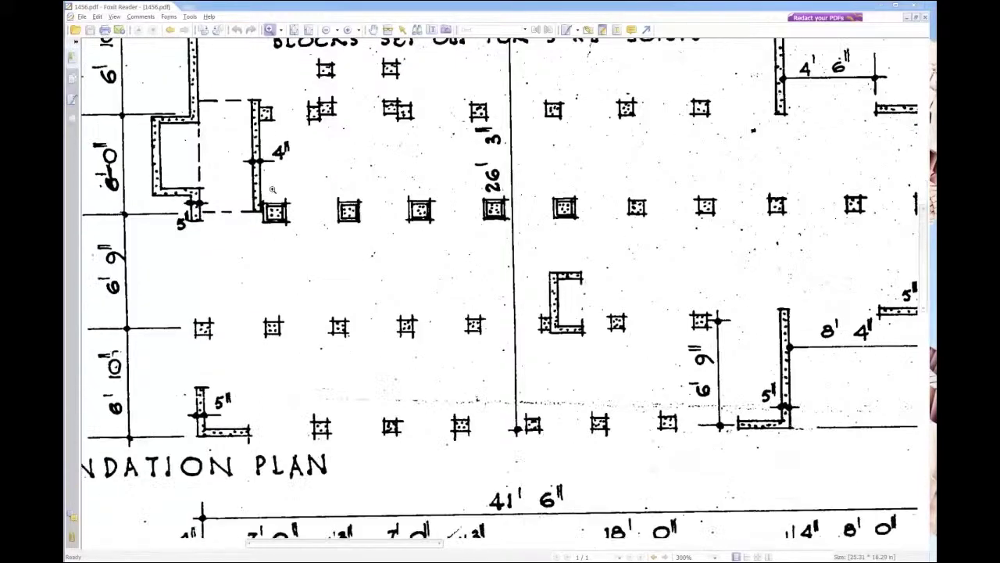
scroll(273, 189, "down", 10)
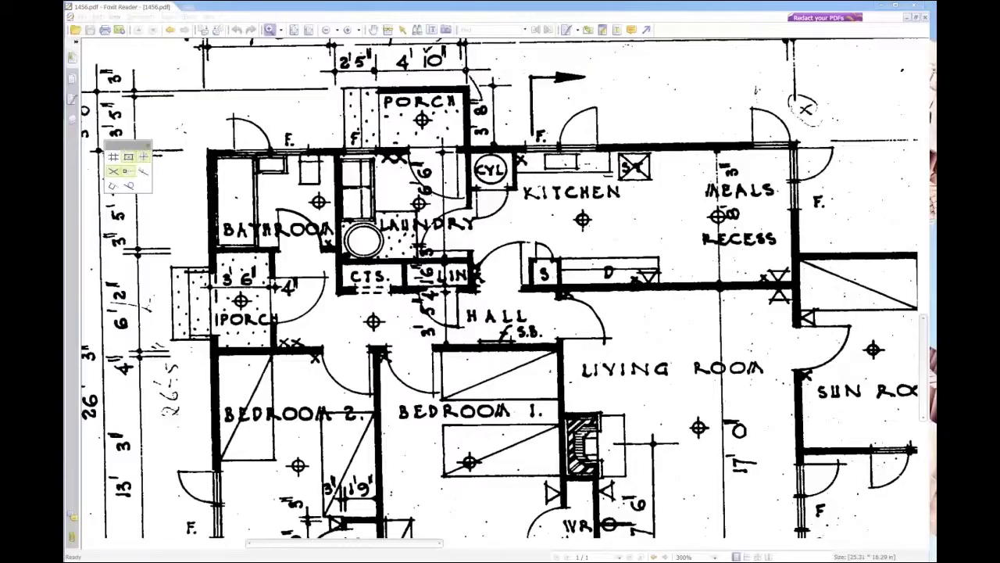
Step: In Vectorworks, move the vertical dimension's upper end to the house's upper-left outer wall corner and set its length to 6'10"
key("alt+Tab")
scroll(323, 358, "down", 3)
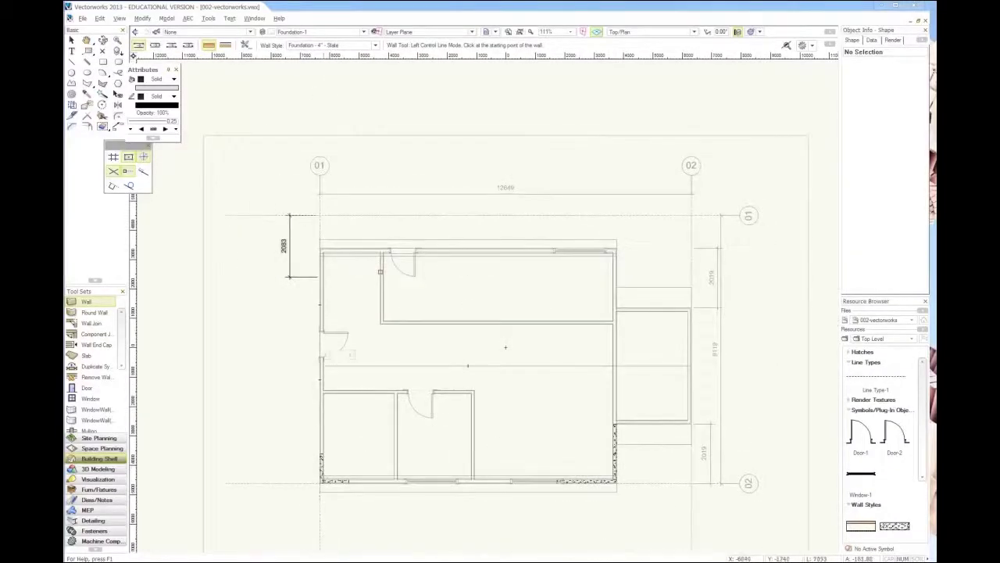
scroll(301, 396, "up", 2)
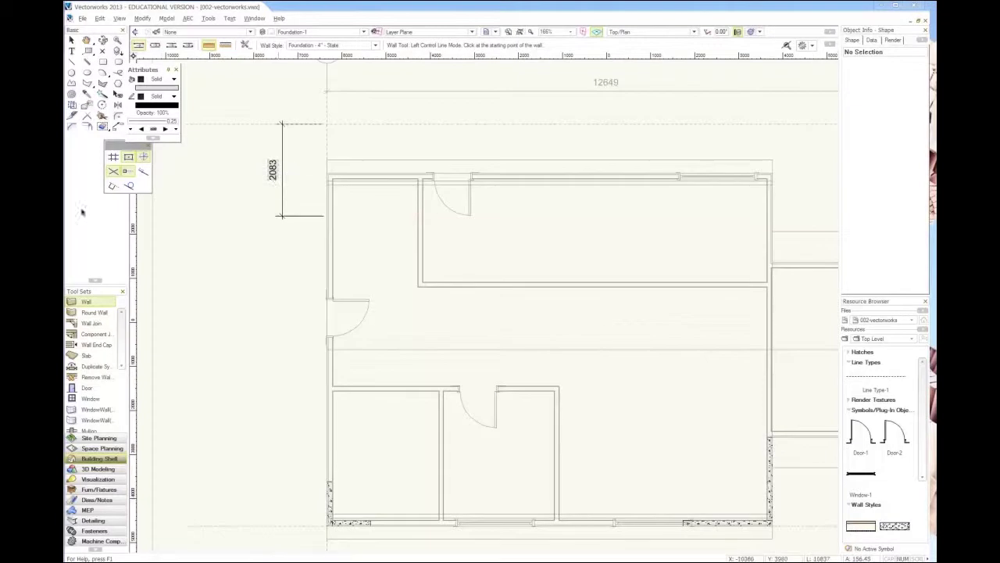
key("x")
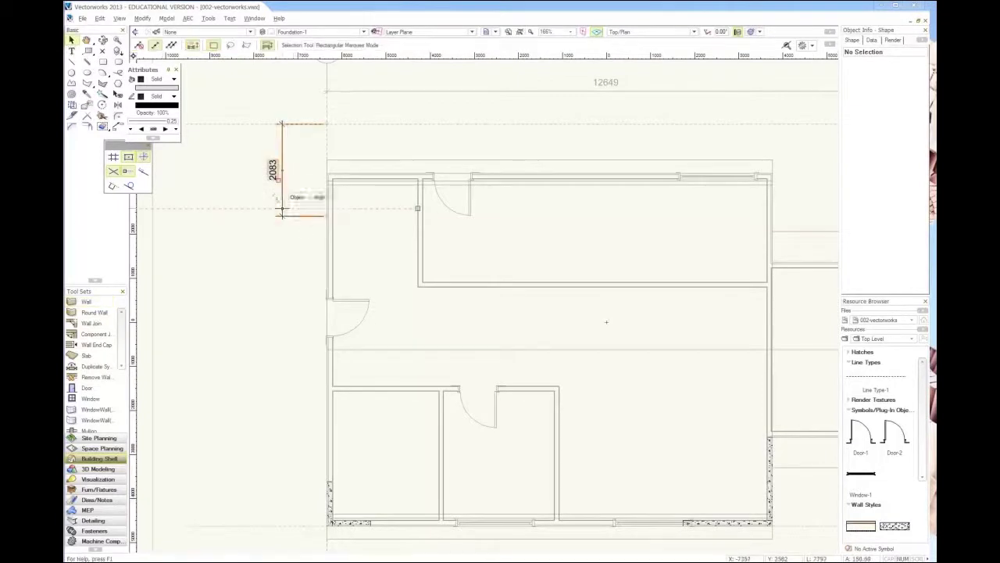
left_click(283, 133)
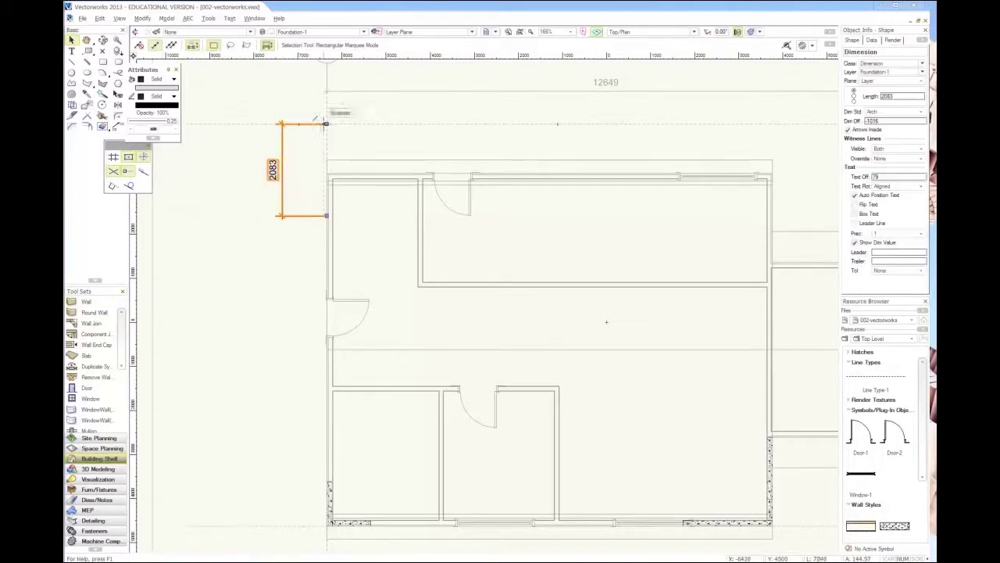
left_click_drag(318, 119, 319, 166)
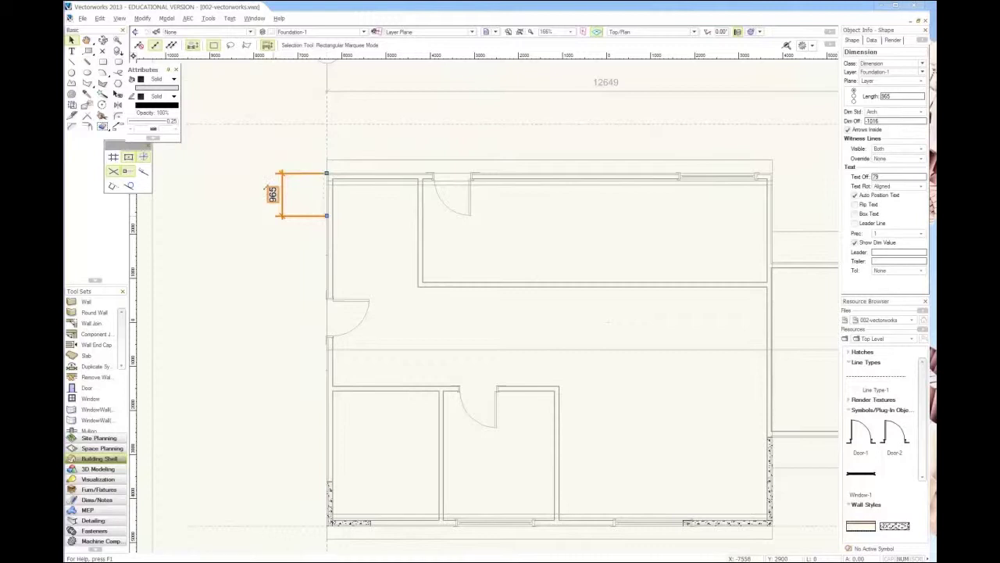
type("6")
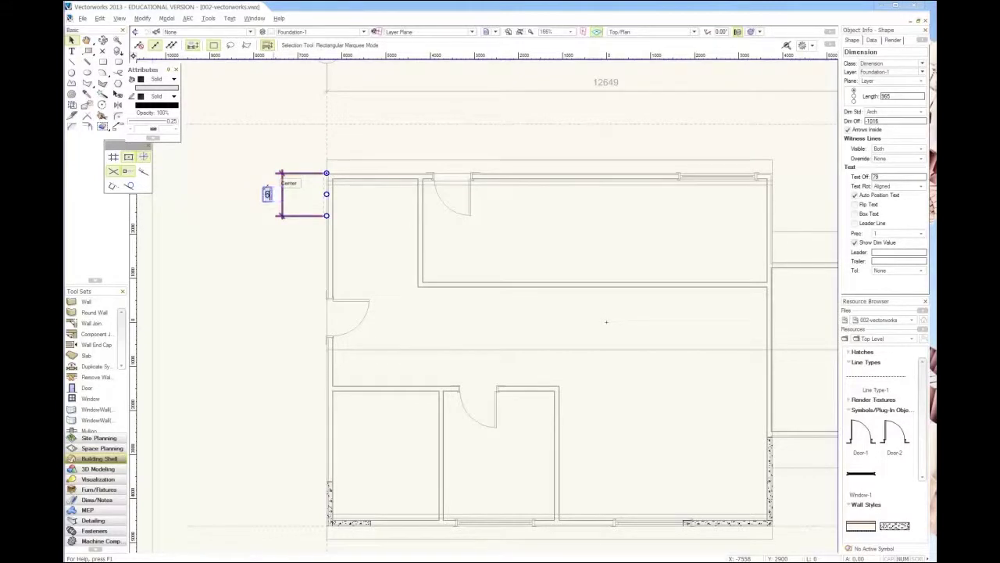
type("'10")
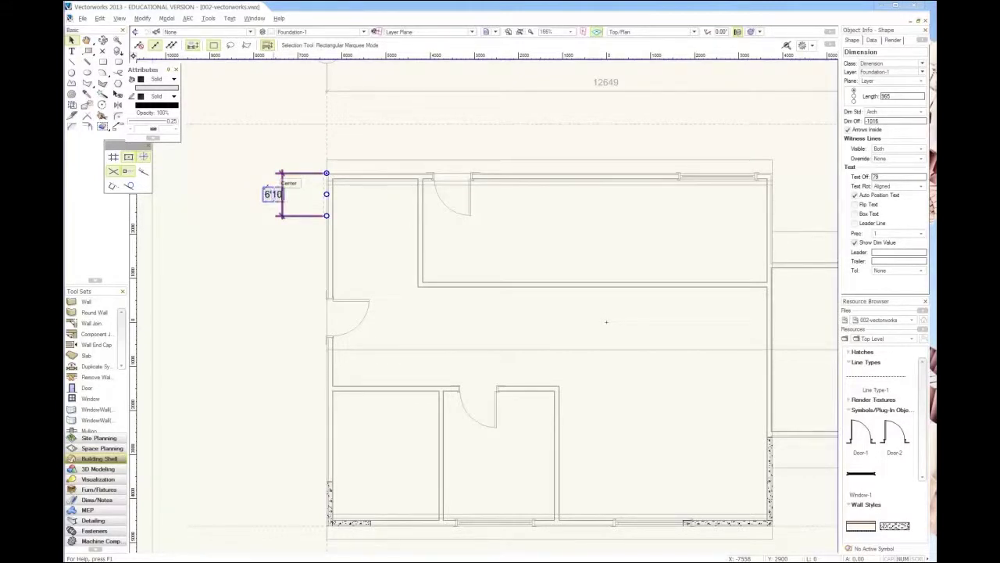
key("Return")
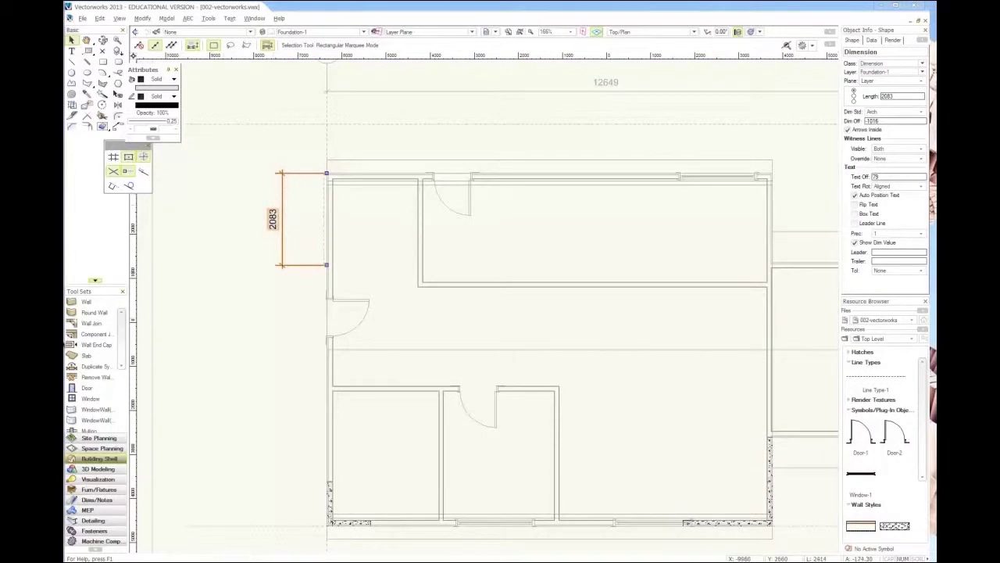
Step: Add a horizontal 1066 mm constrained linear dimension extending right into the house from the lower end of the vertical dimension
left_click(97, 499)
left_click(88, 303)
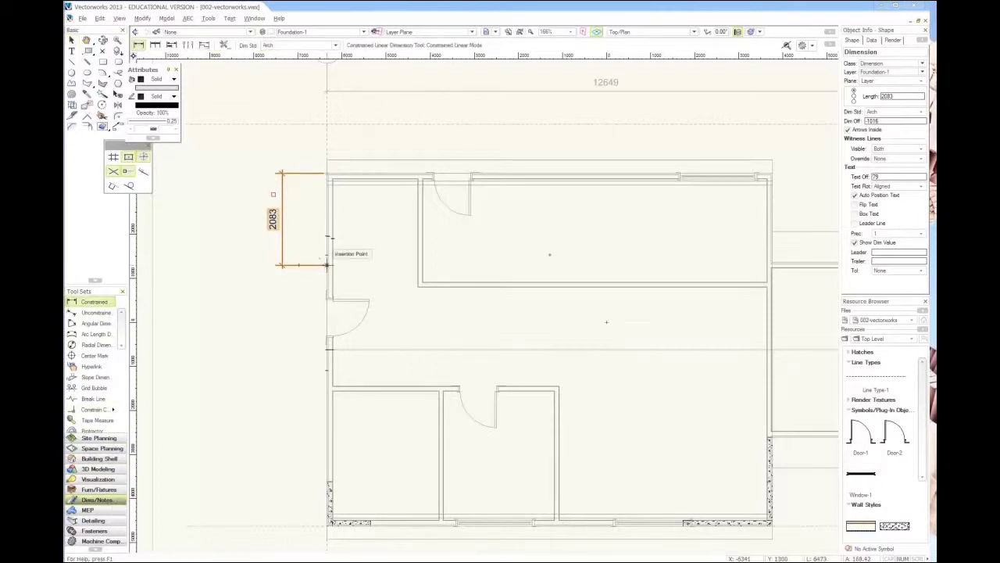
left_click(327, 264)
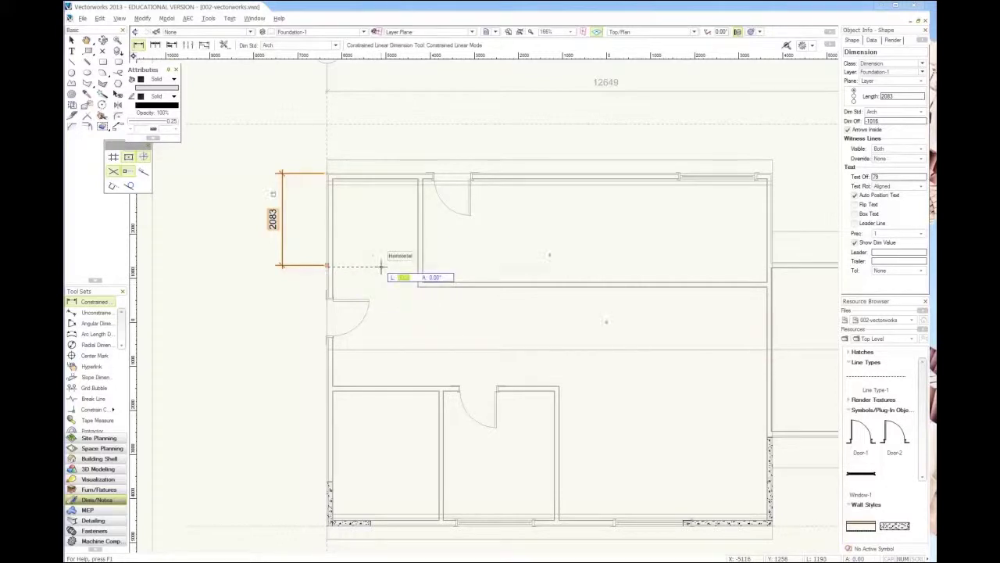
type("30")
key("Return")
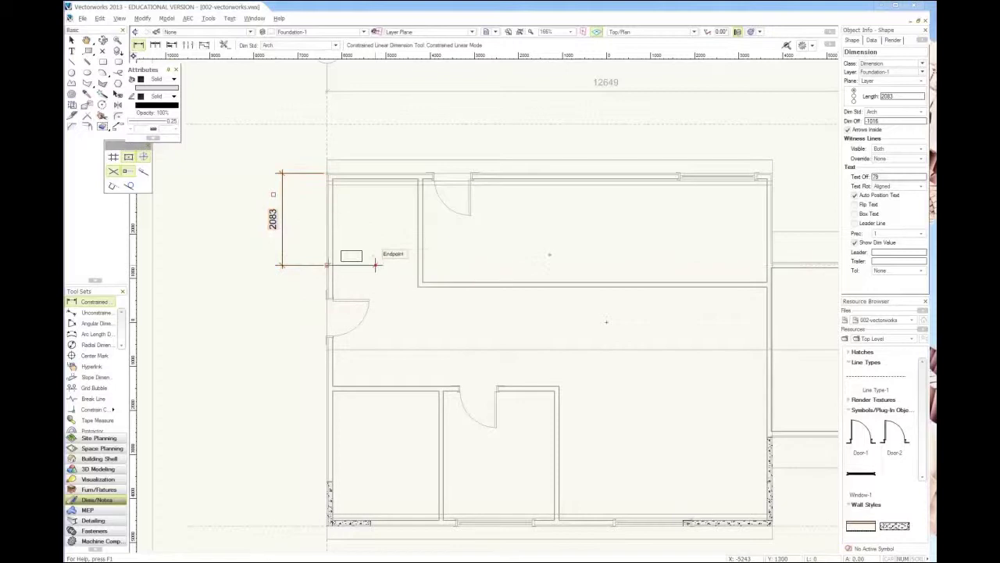
left_click(375, 264)
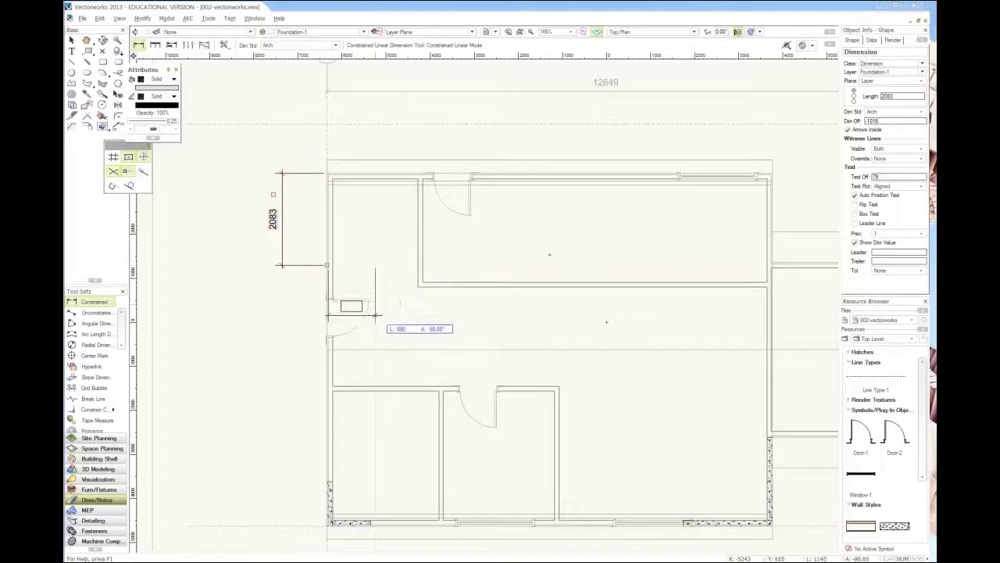
key("Escape")
left_click(375, 264)
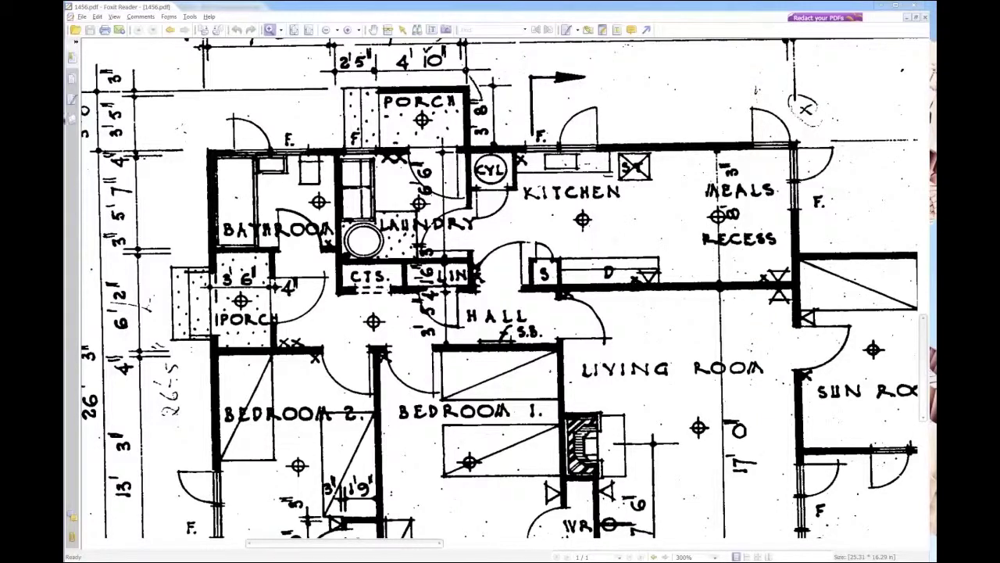
Step: Switch to Vectorworks and, with the Wall tool in Right Control Line mode, try a Foundation - 4" wall from the 1066 mm dimension's inner end
mouse_move(64, 90)
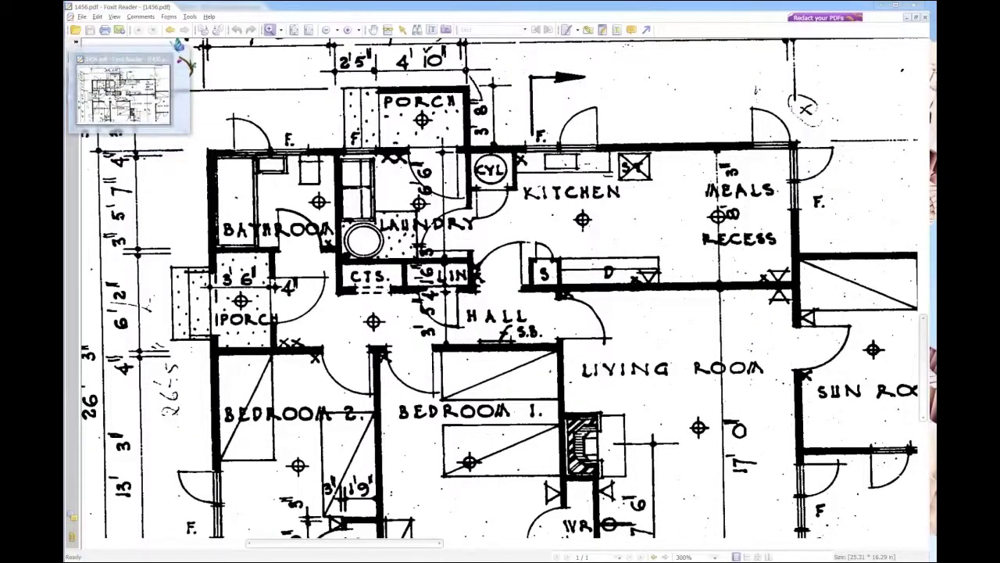
key("alt+Tab")
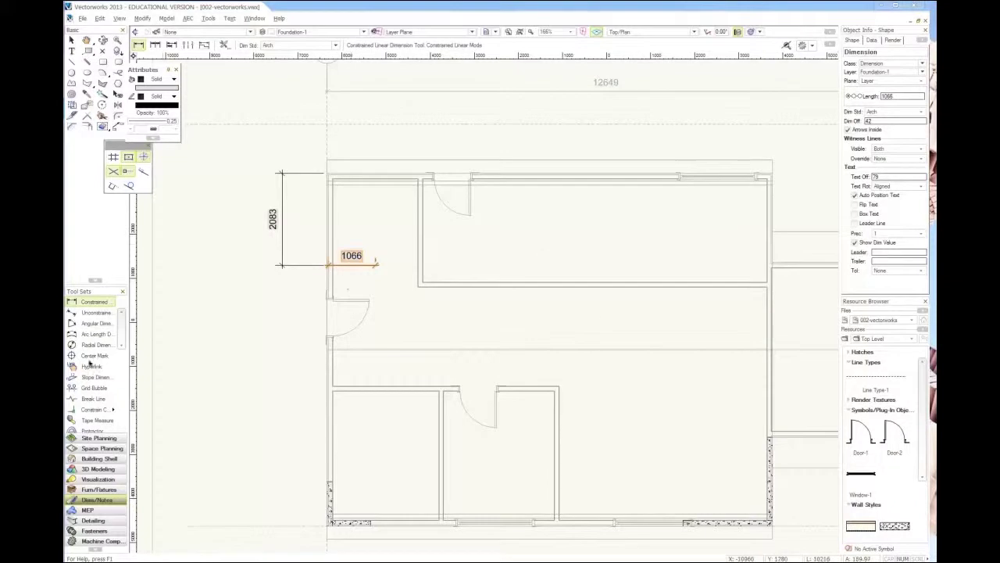
left_click(94, 458)
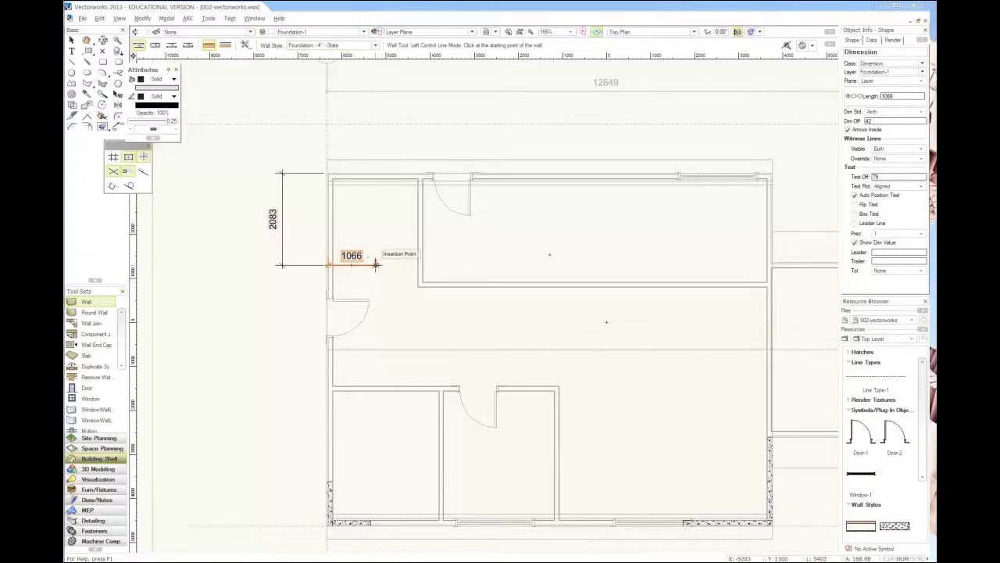
scroll(376, 264, "up", 2)
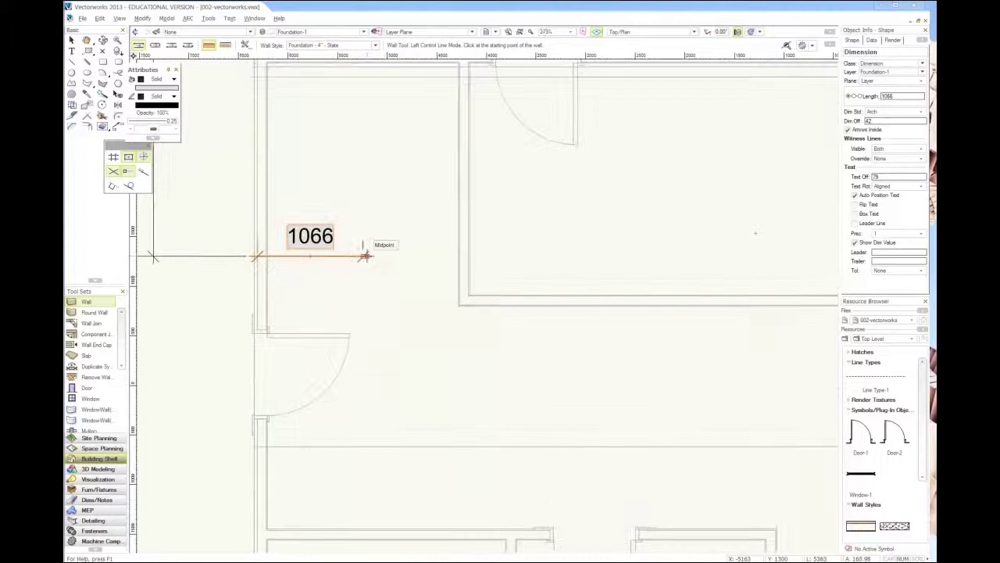
left_click(363, 256)
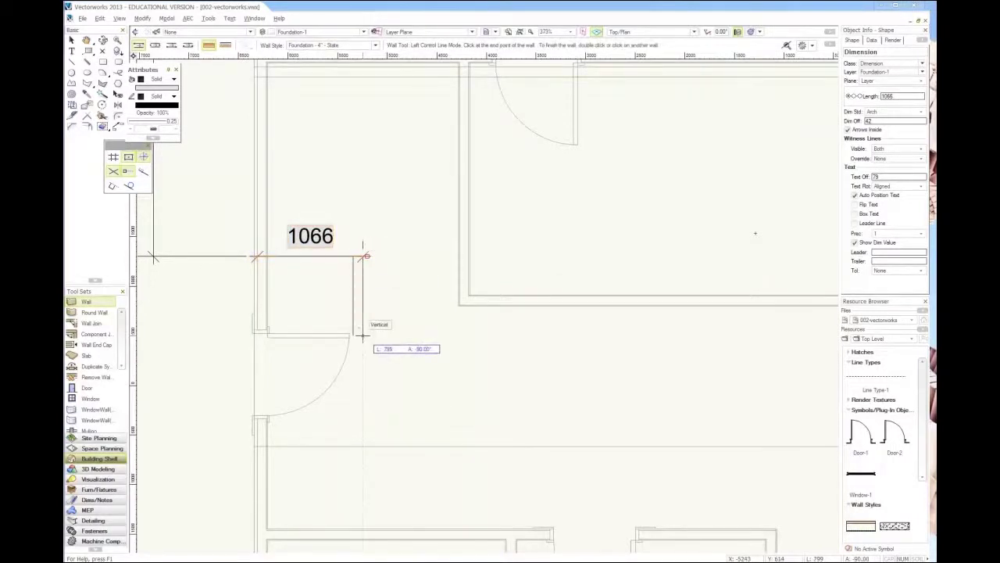
key("u")
key("u")
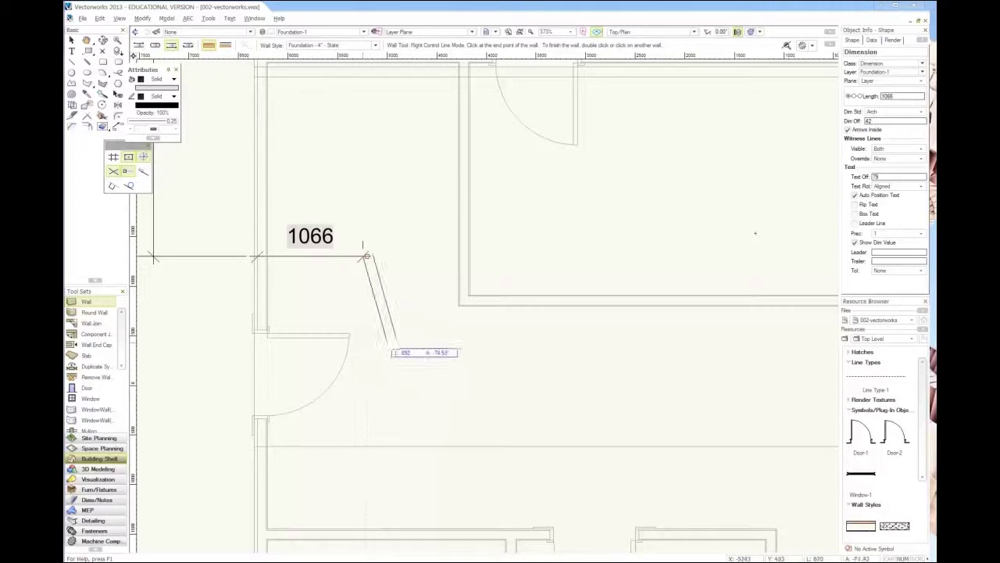
scroll(366, 313, "down", 1)
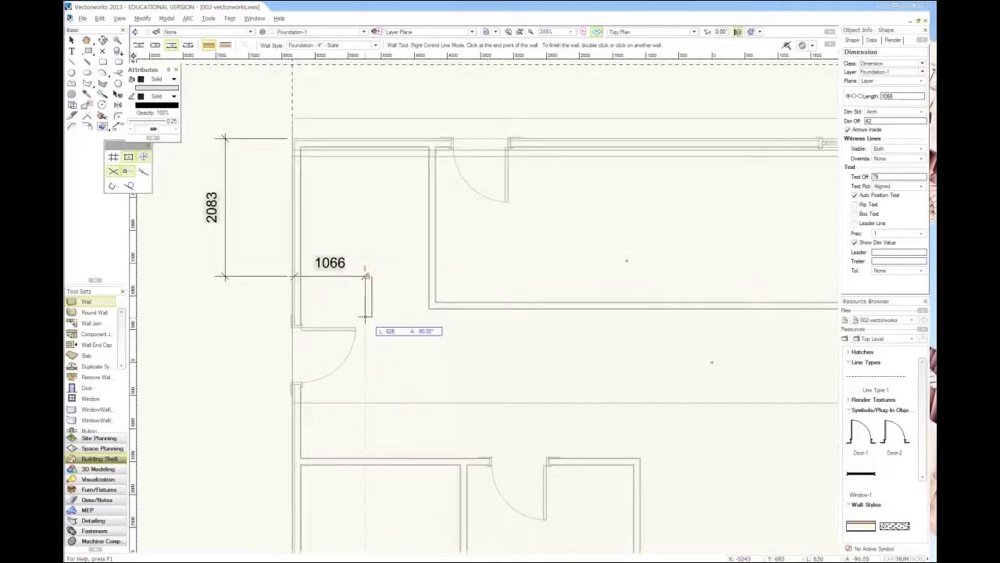
left_click(364, 420)
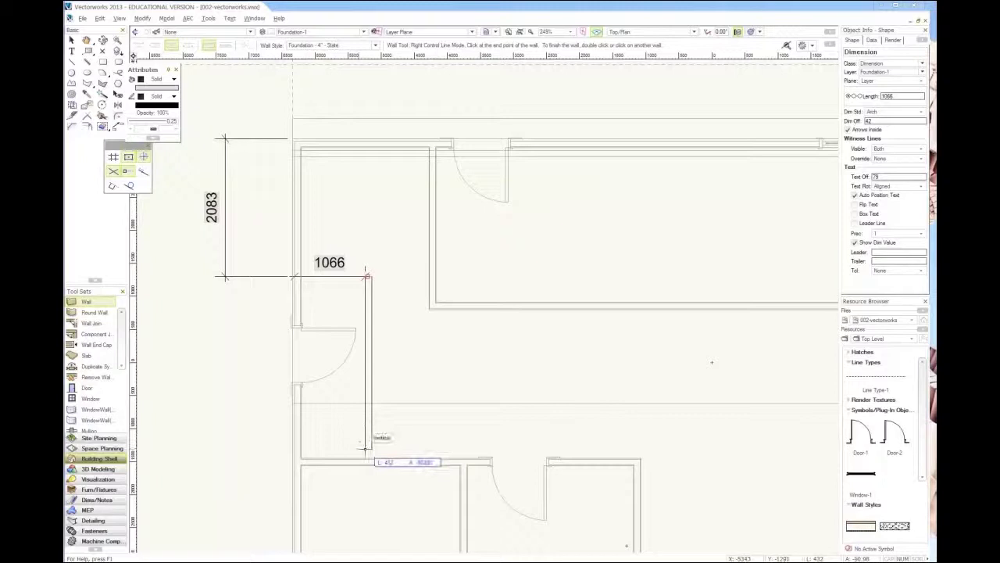
key("Escape")
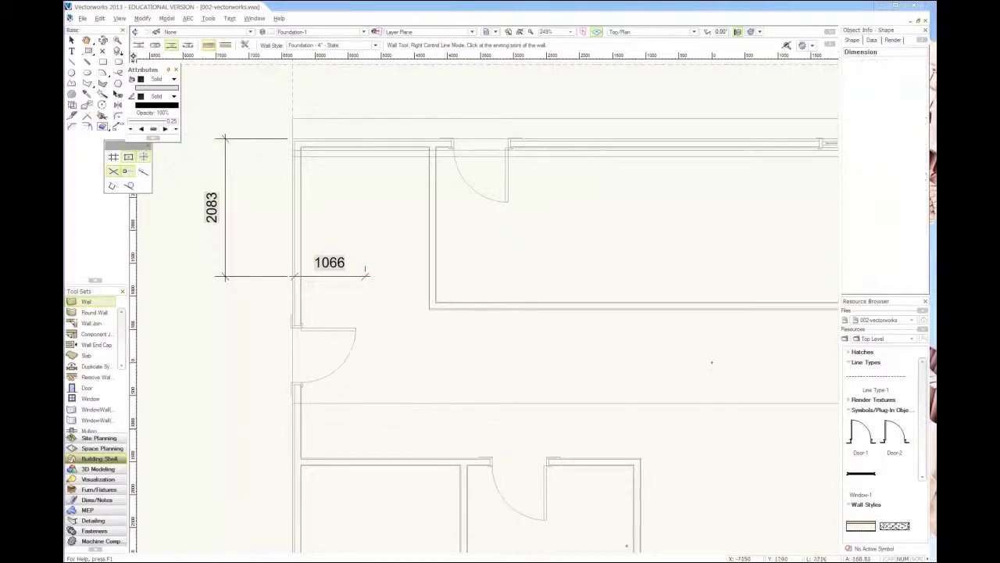
Step: Check the 4" wall's extent on the scanned Foundation Plan in Foxit Reader and return to Vectorworks
key("alt+Tab")
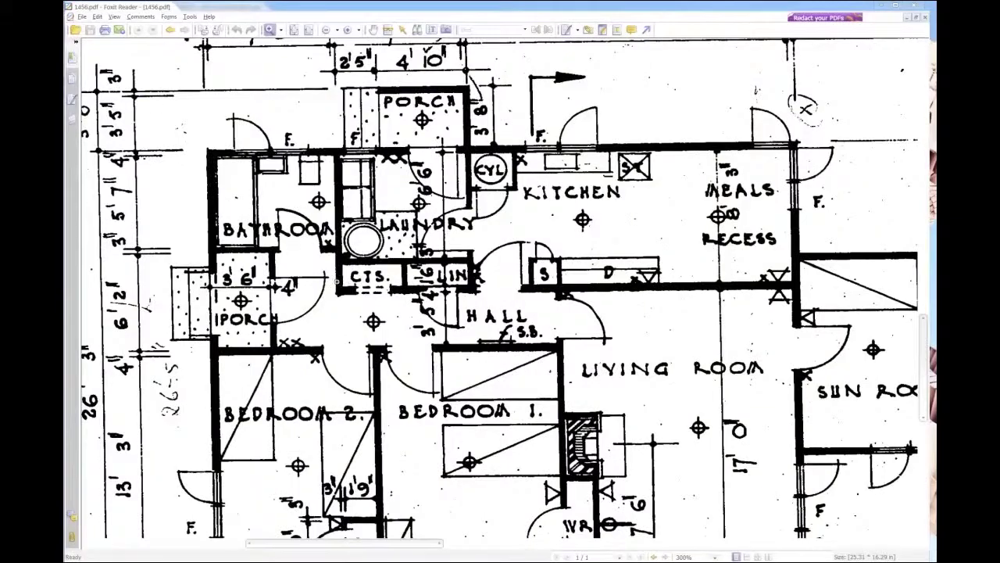
scroll(342, 339, "up", 10)
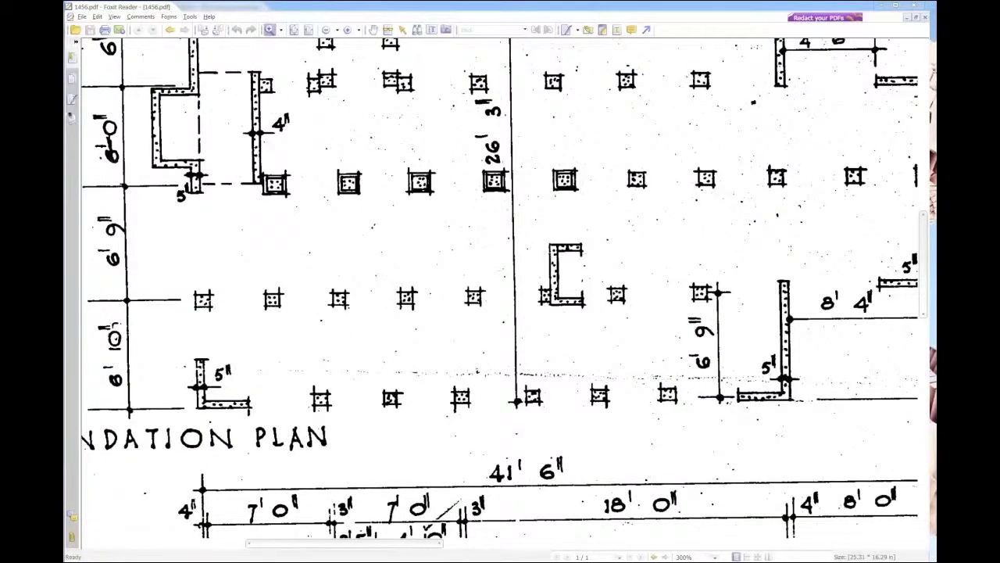
key("alt+Tab")
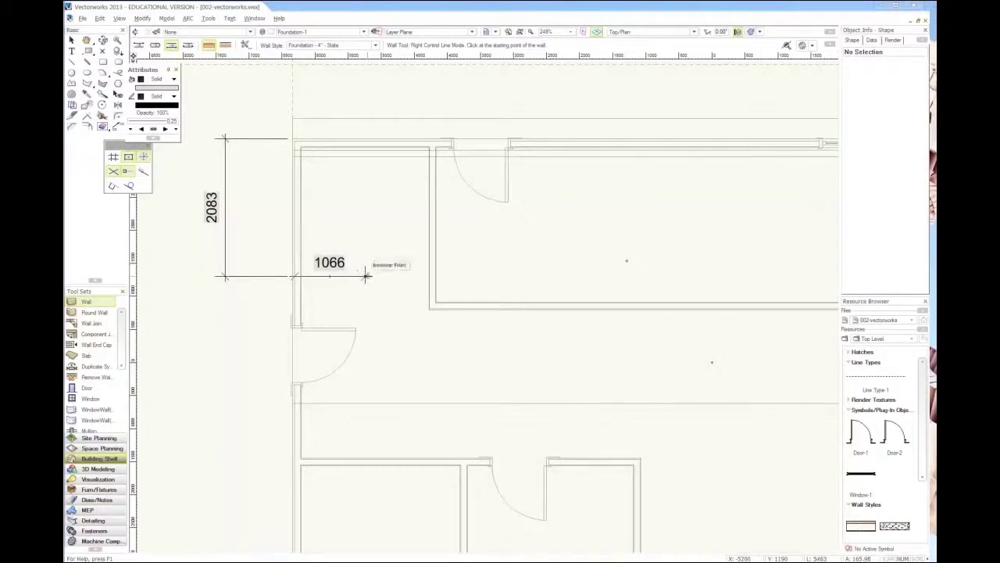
Step: Draw a 1829 mm Foundation - 4" wall vertically down from the 1066 mm dimension's inner end, and remove the stray angled segment
left_click(365, 275)
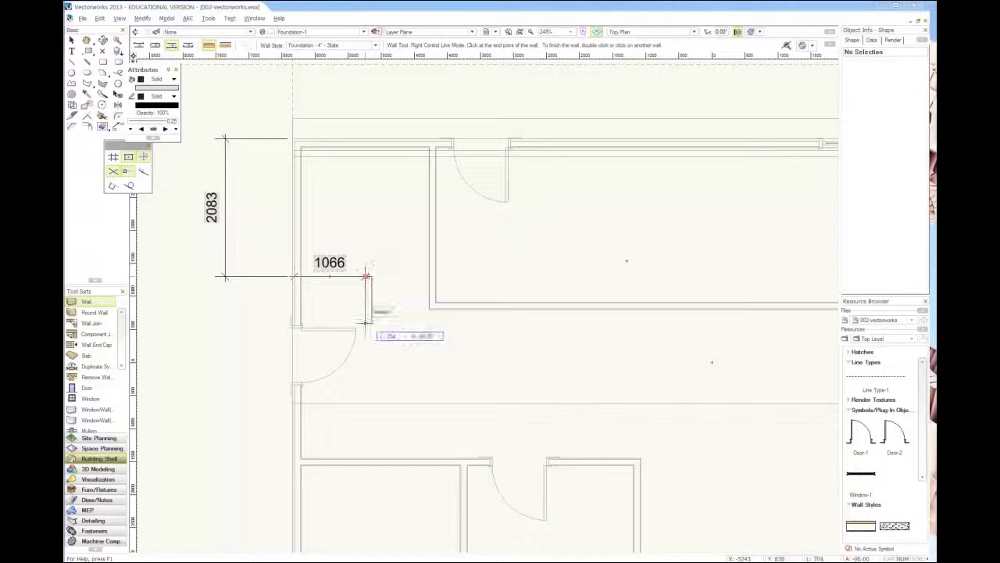
type("18")
key("Tab")
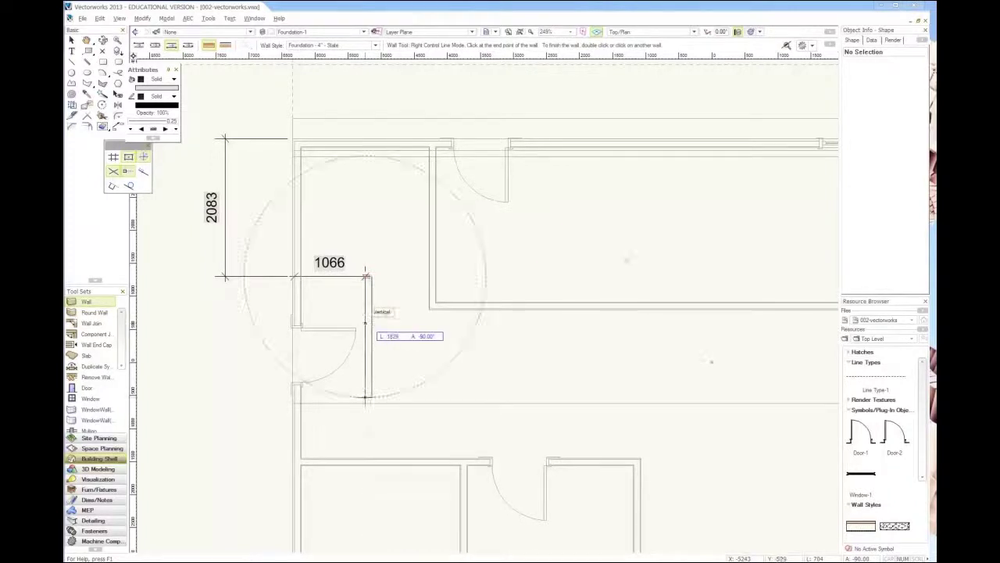
key("Return")
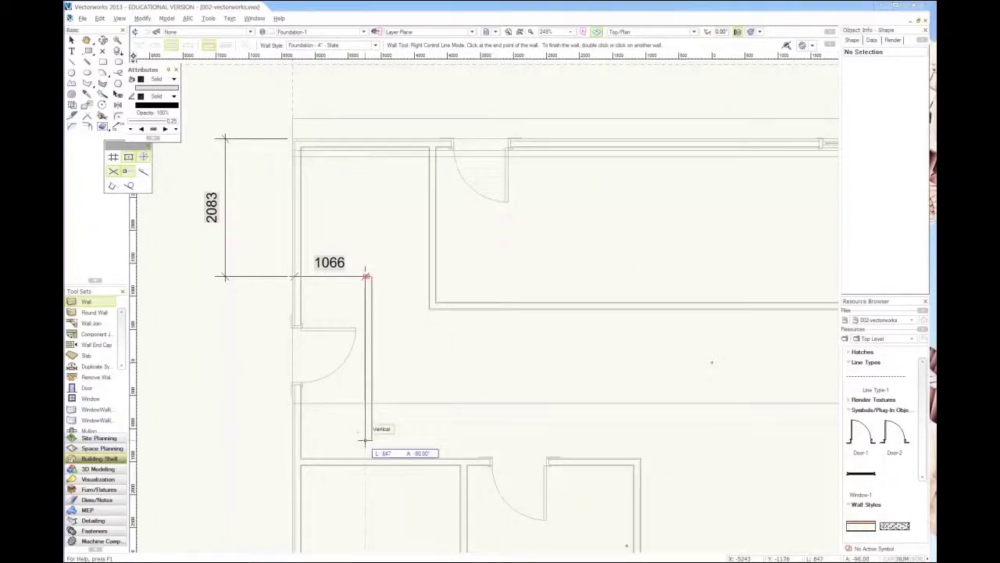
double_click(423, 428)
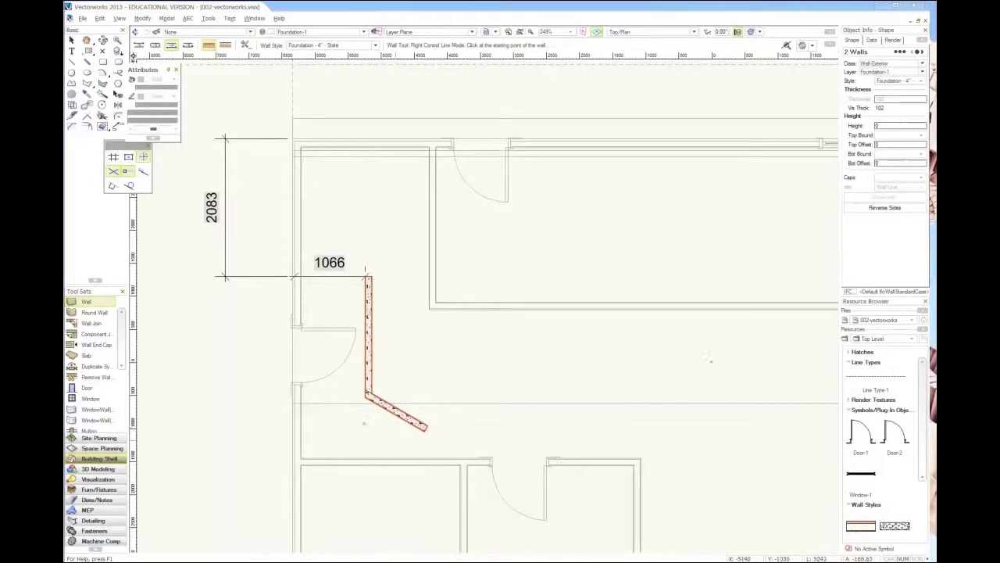
key("x")
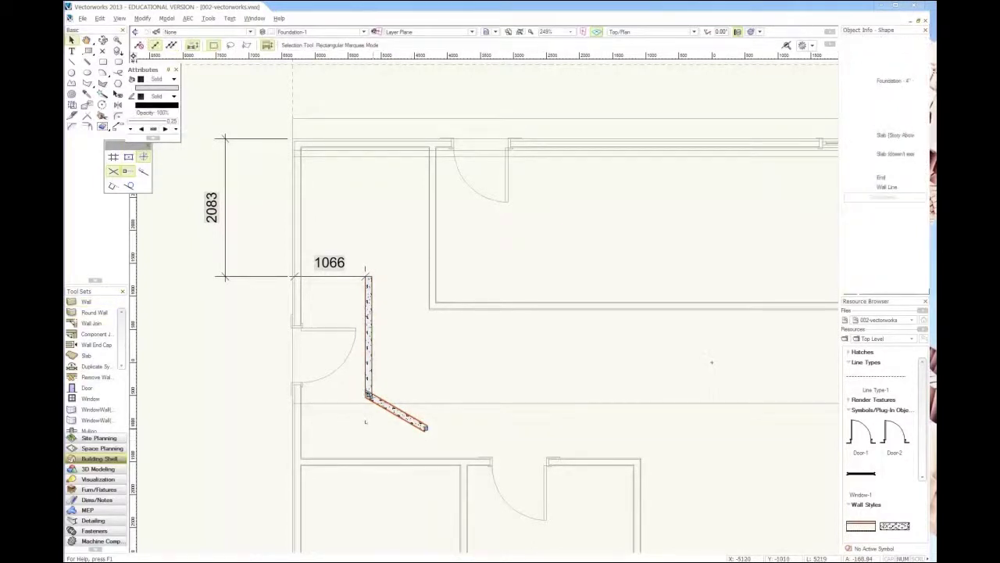
key("ctrl+z")
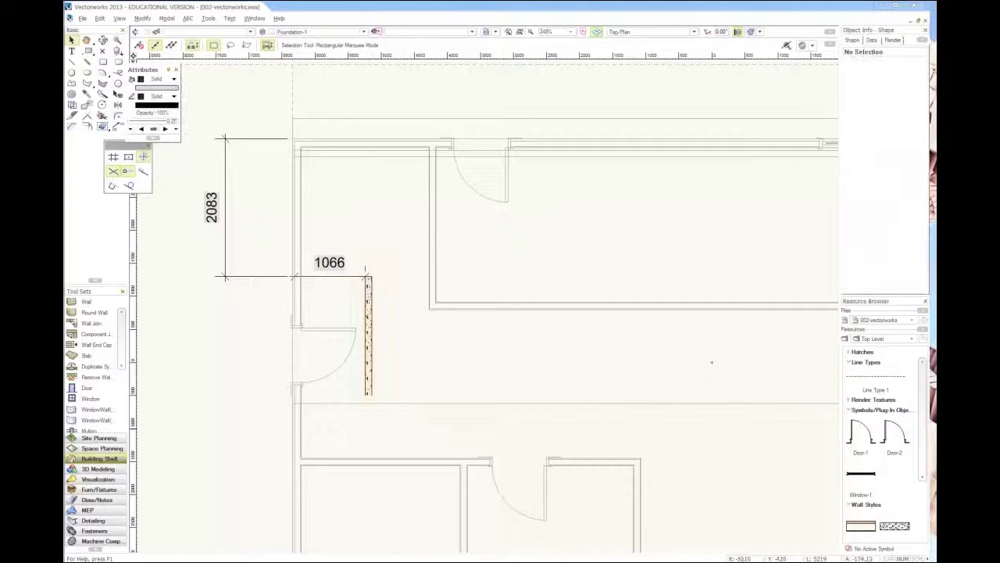
Step: Examine the new 4" wall, its locating dimensions and the corner foundation walls along the house's lower side in plan
left_click(368, 365)
scroll(381, 365, "down", 3)
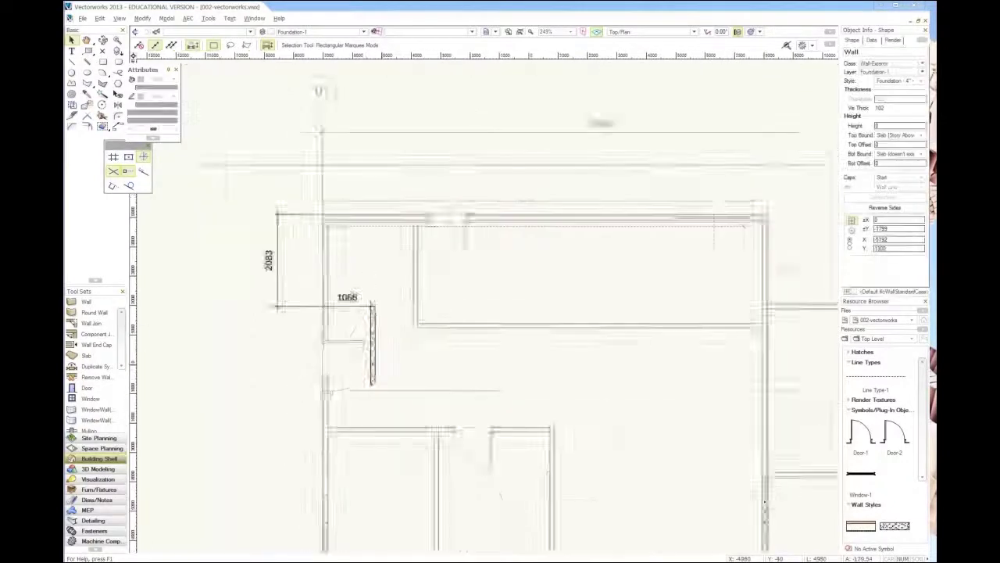
left_click(528, 364)
middle_click_drag(528, 365, 508, 332)
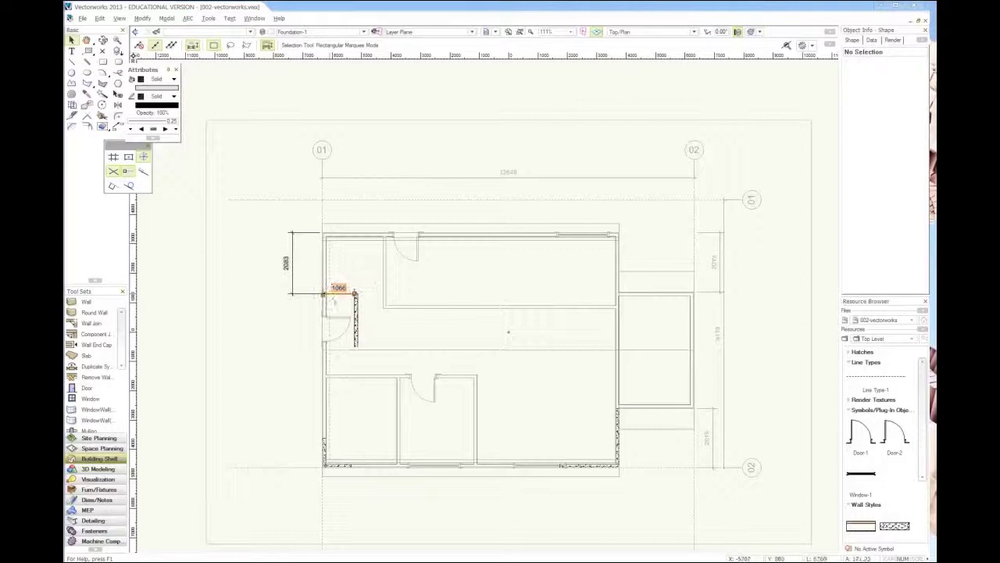
left_click(355, 293)
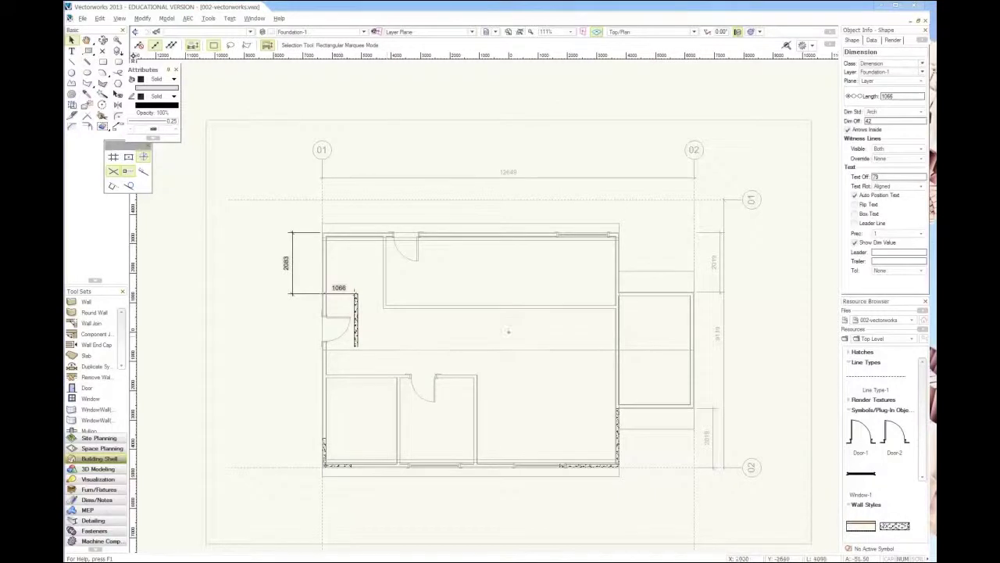
scroll(315, 445, "up", 3)
left_click(315, 441)
scroll(315, 439, "down", 3)
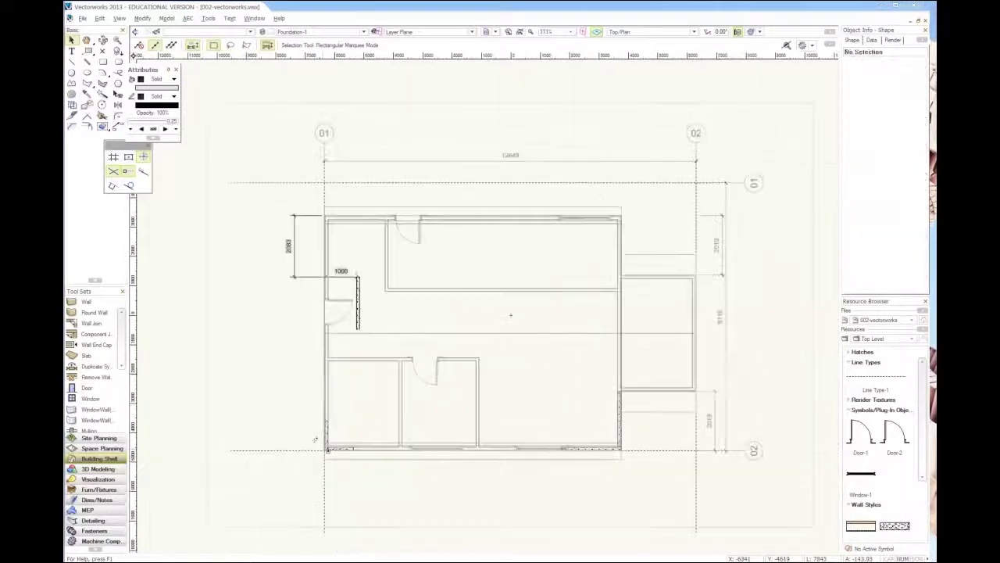
scroll(316, 442, "up", 3)
middle_click_drag(375, 451, 303, 362)
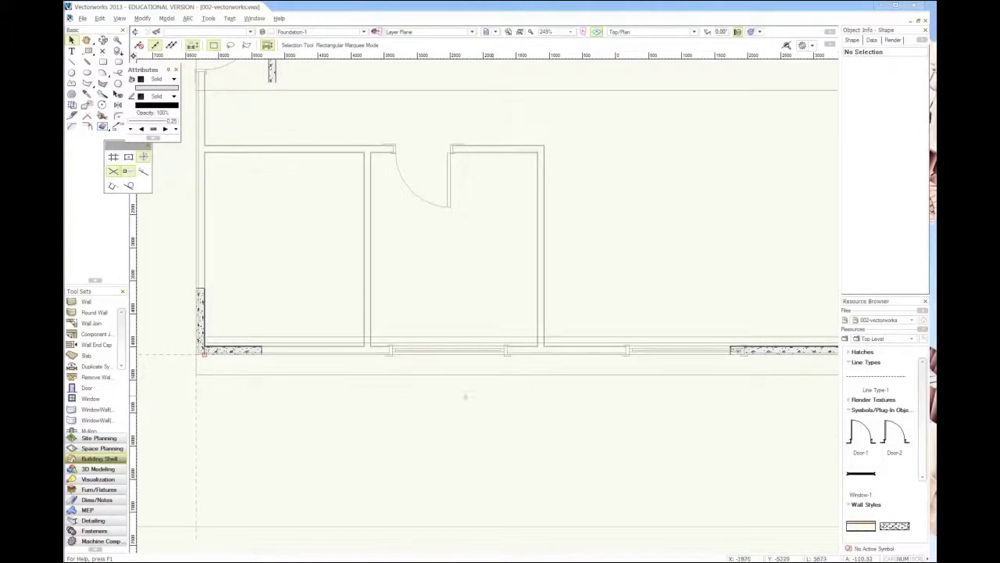
scroll(326, 402, "down", 2)
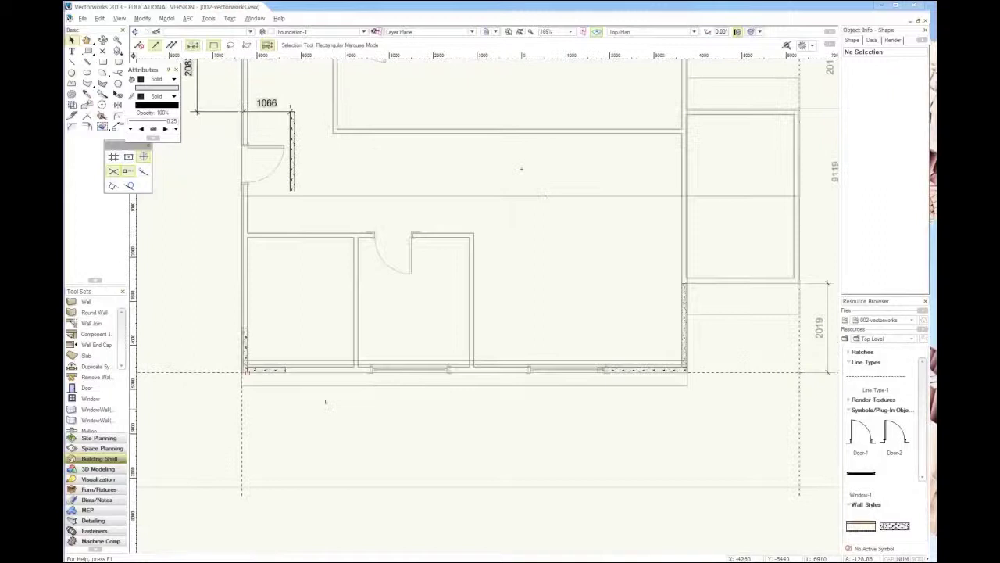
Step: View the foundation walls in Left Isometric and Front views, and fit the whole model in the front view
key("KP_1")
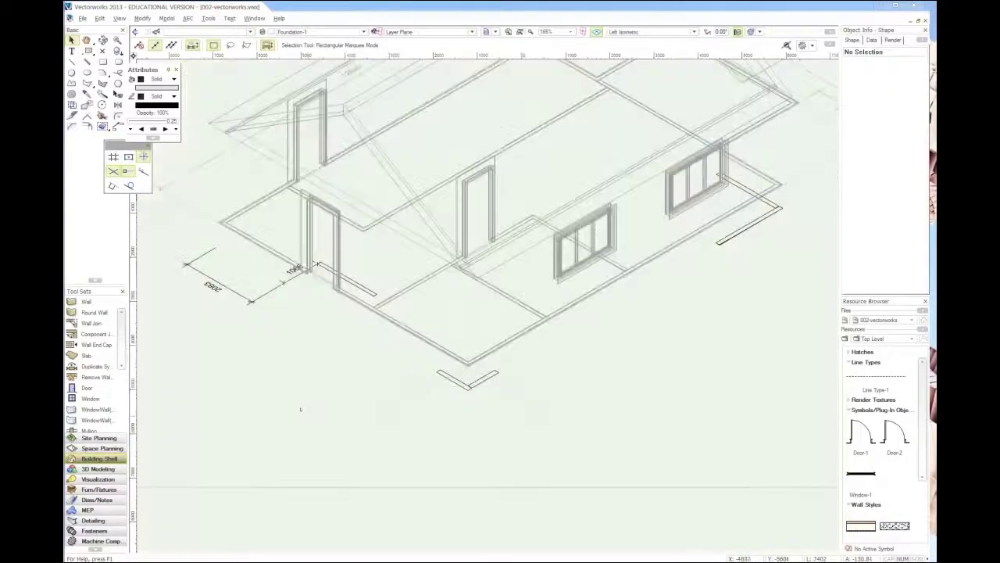
key("KP_2")
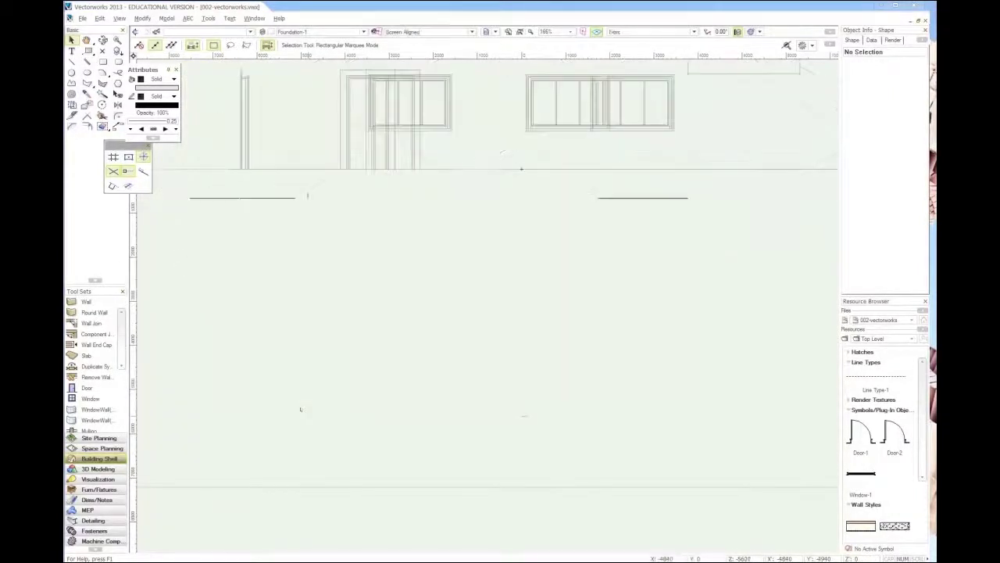
key("ctrl+6")
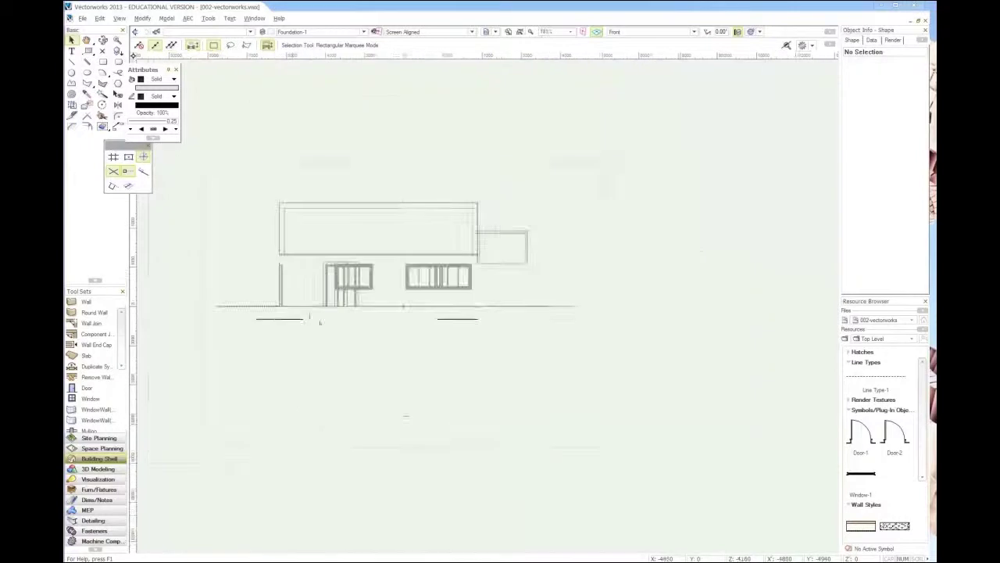